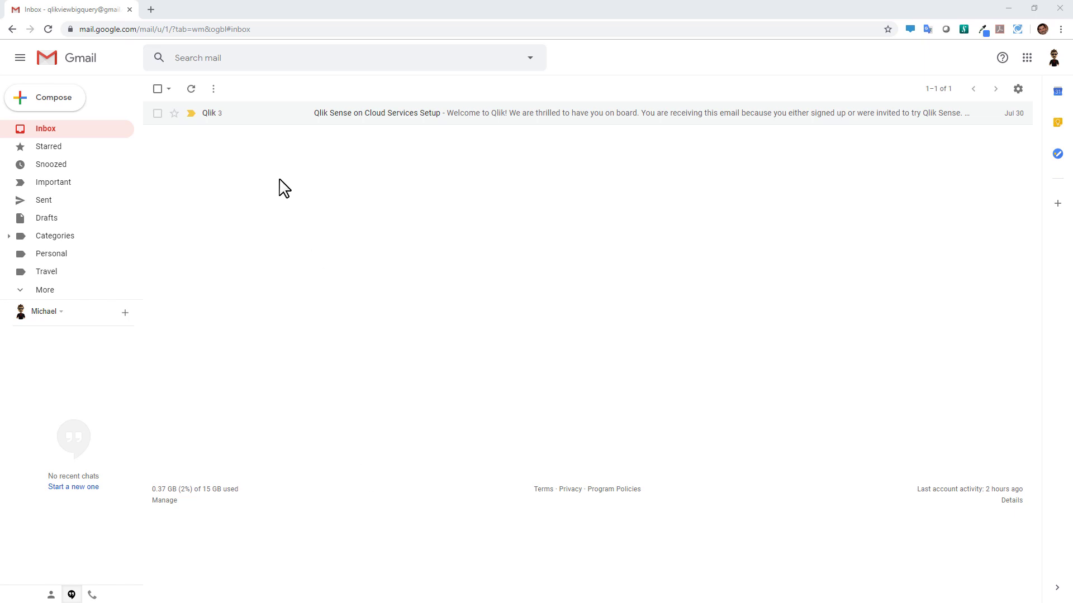
# Open the Qlik Sense on Cloud Services Setup email and expand its Welcome to Qlik message
pyautogui.click(247, 114)
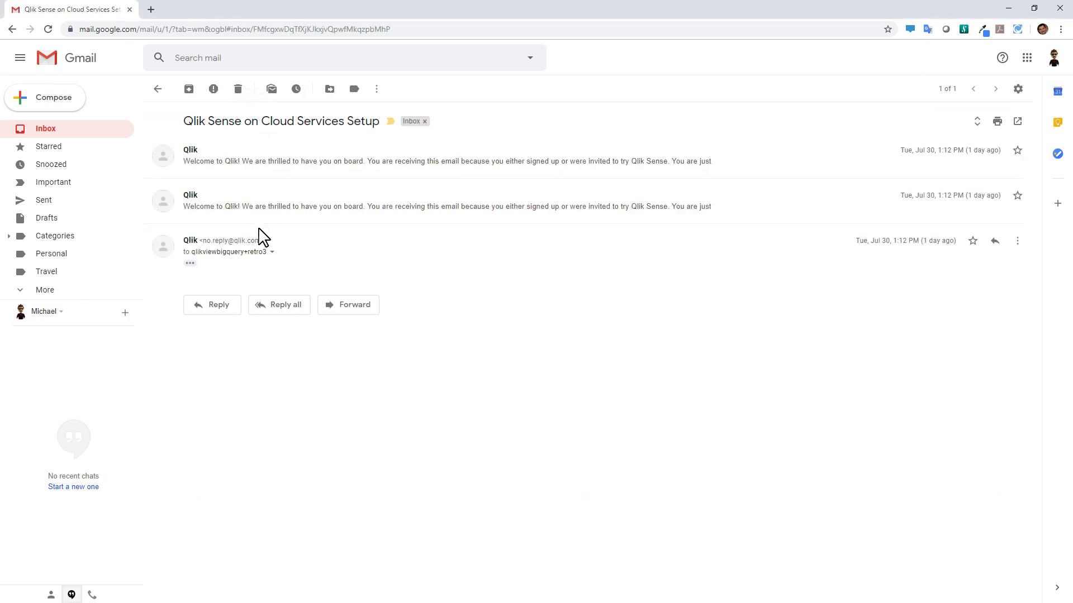
pyautogui.click(217, 165)
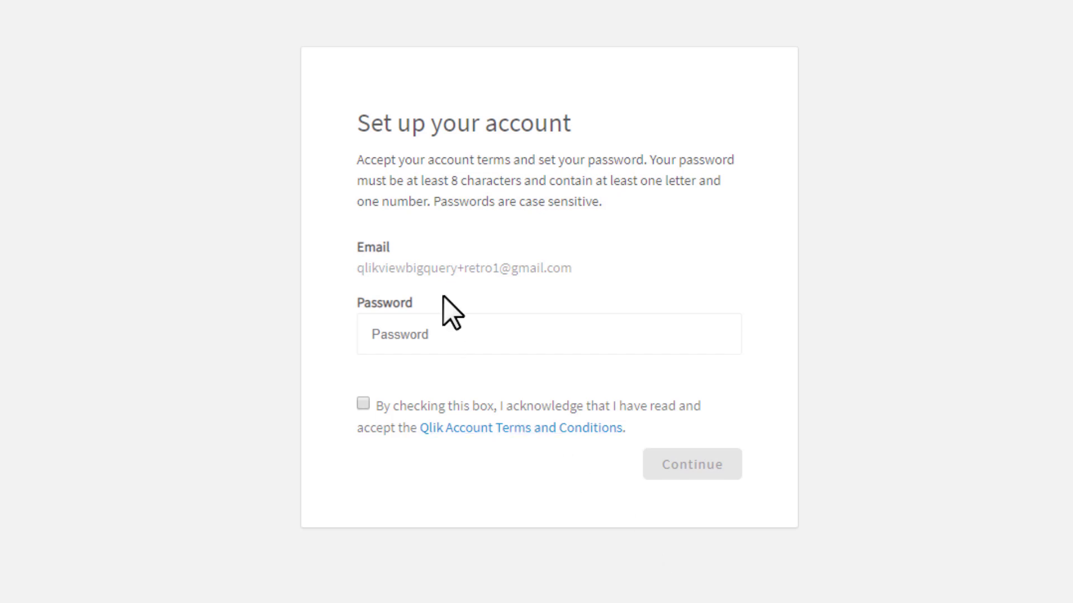
# Enter the new account password, accept the Qlik Account Terms and Conditions, and continue
pyautogui.click(458, 338)
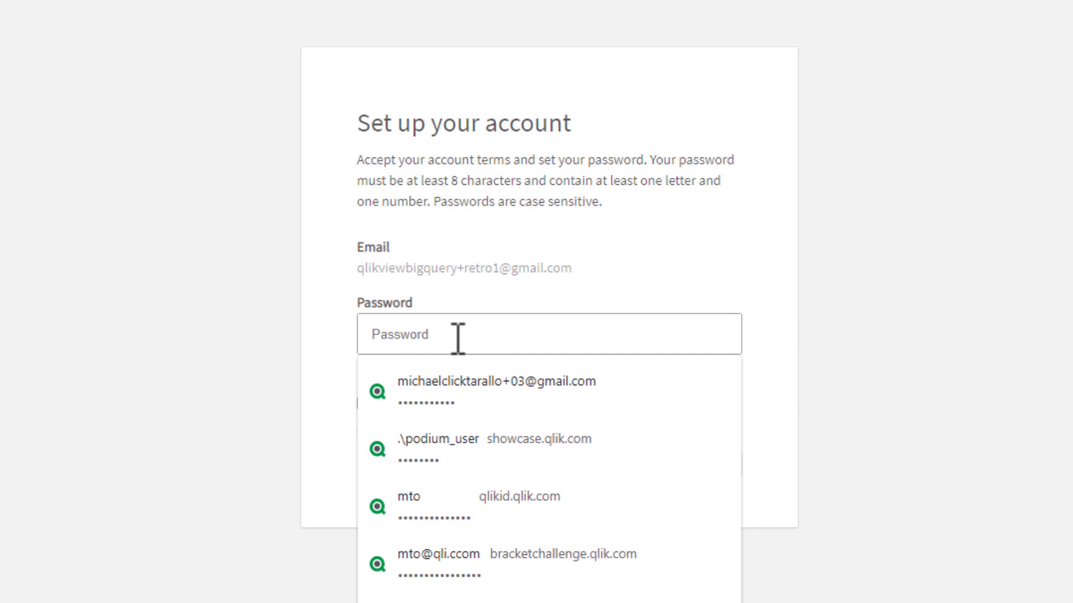
pyautogui.write('Password123')
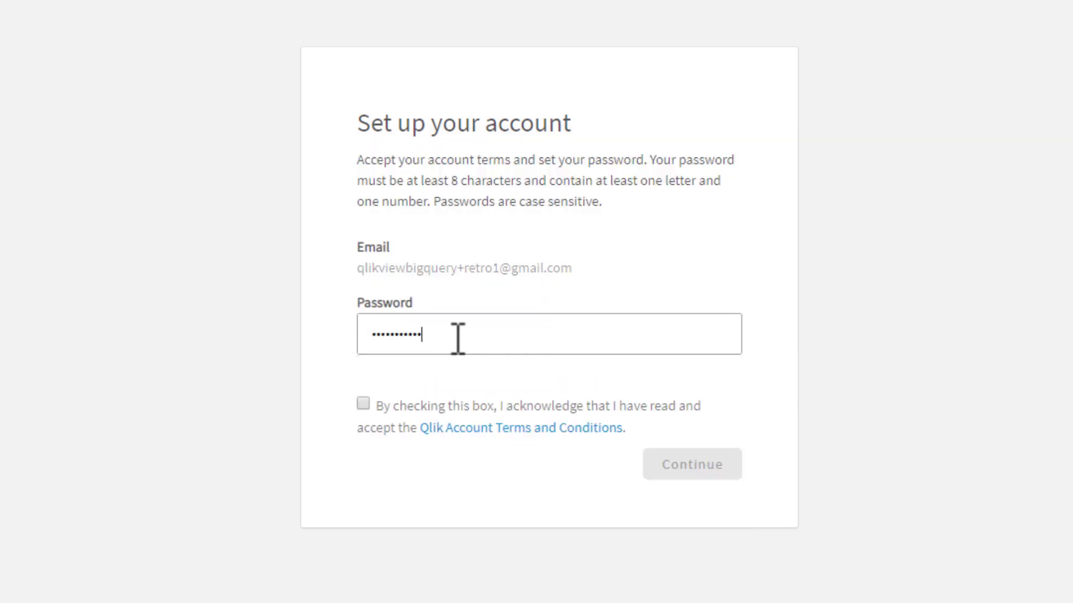
pyautogui.click(363, 404)
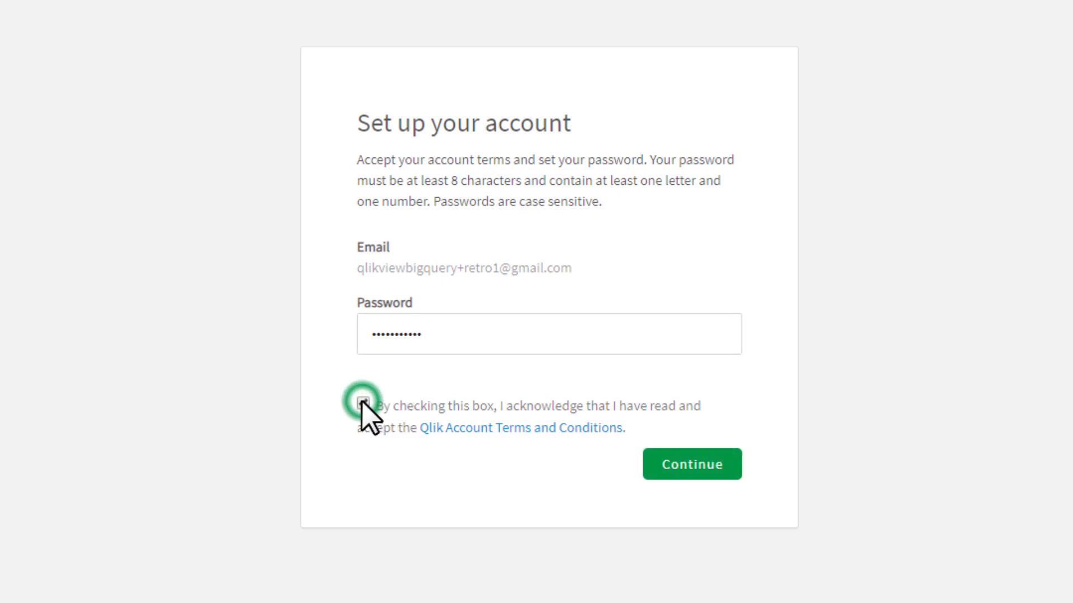
pyautogui.click(669, 468)
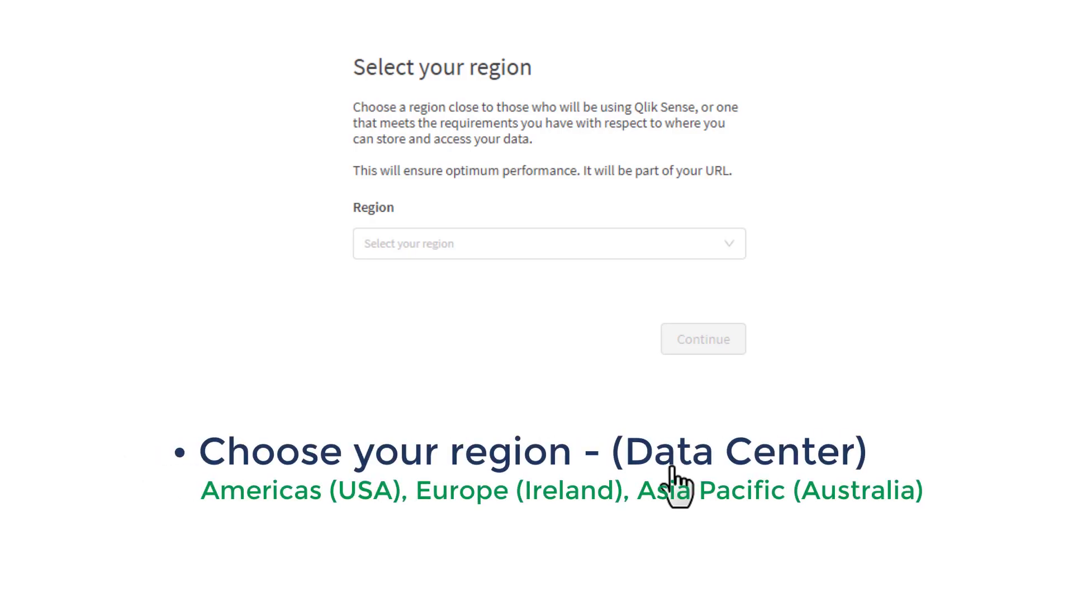
# Choose Americas (USA) as the tenant region and continue
pyautogui.click(505, 249)
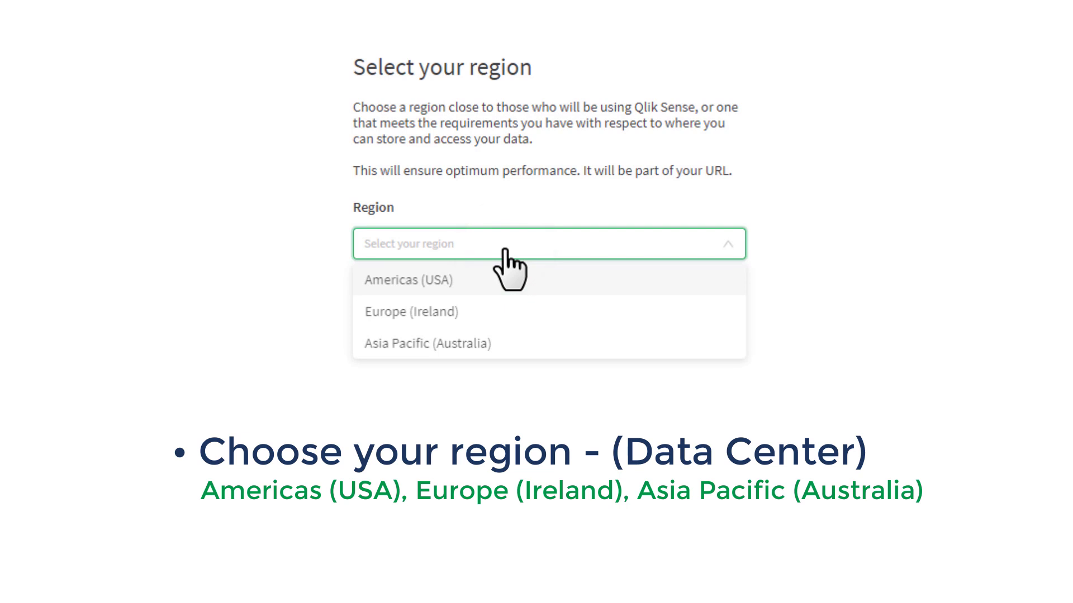
pyautogui.click(503, 279)
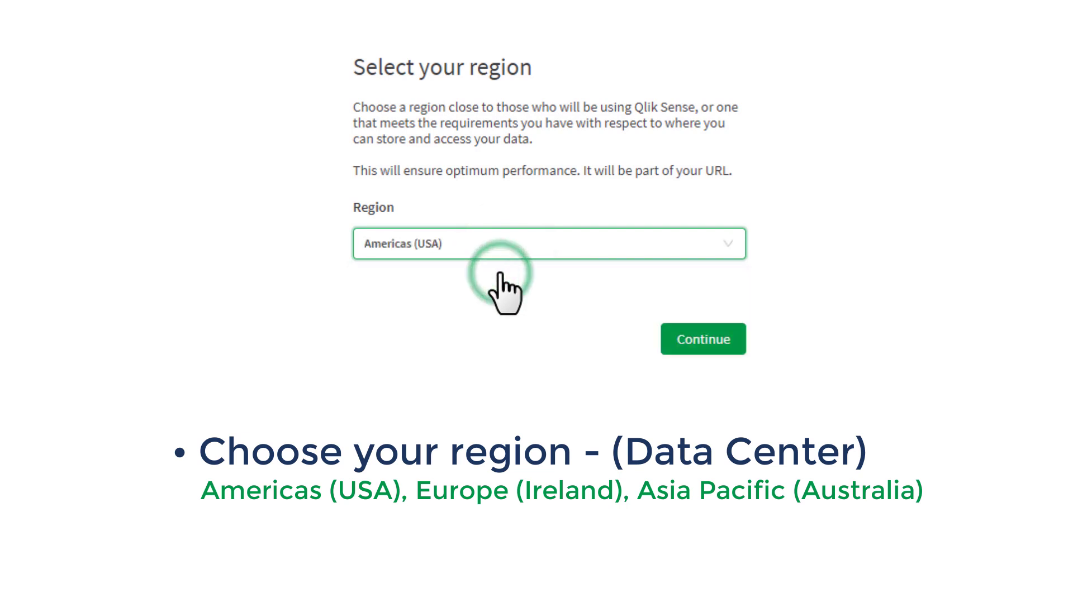
pyautogui.click(705, 348)
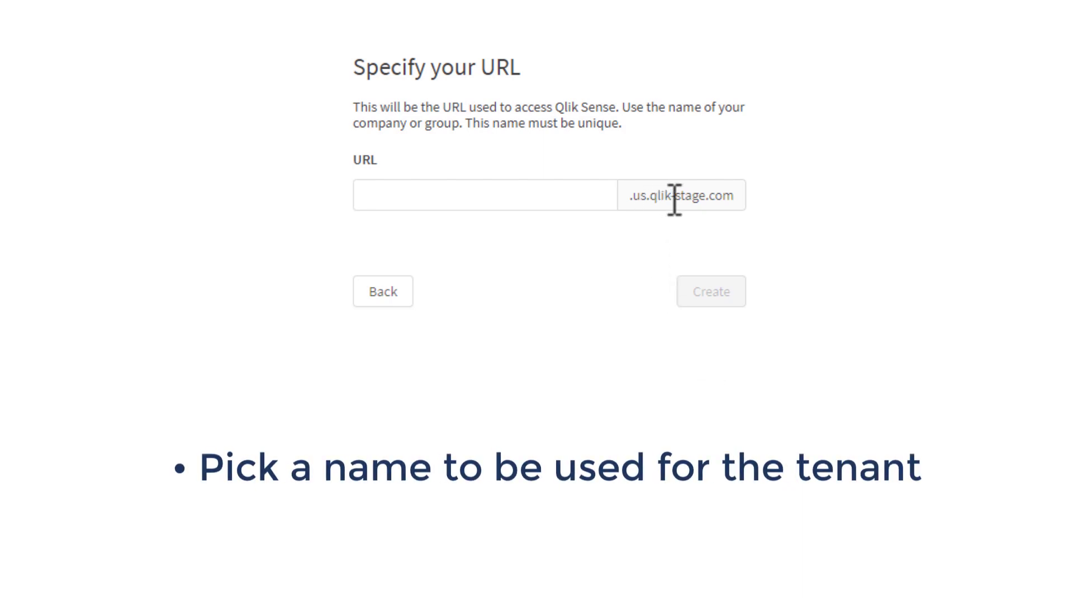
# Name the tenant 'retrogameguy' after an unavailable attempt, and create it
pyautogui.click(542, 195)
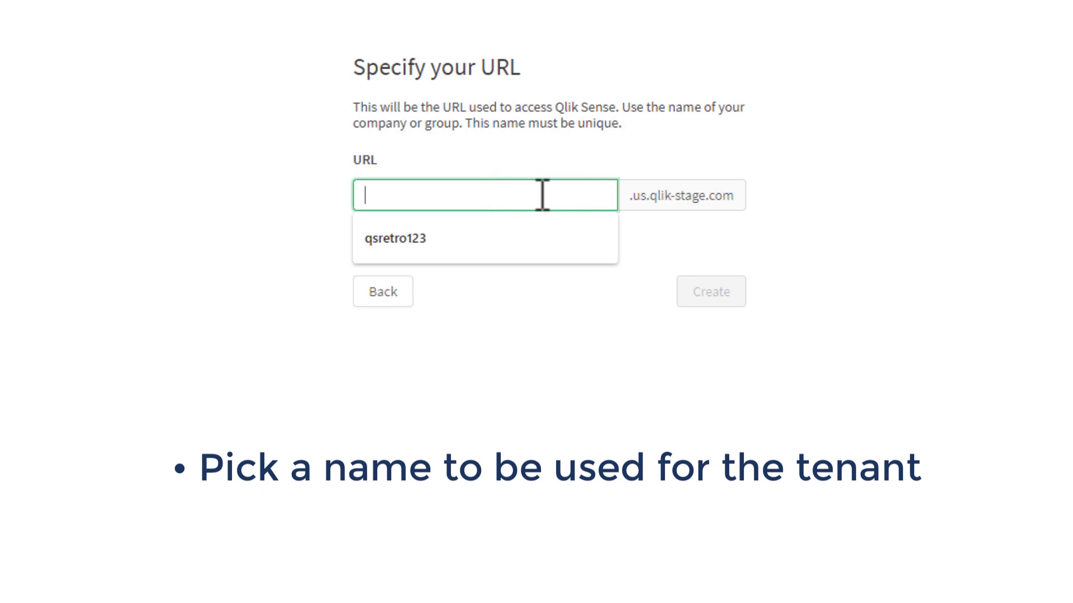
pyautogui.write('qli')
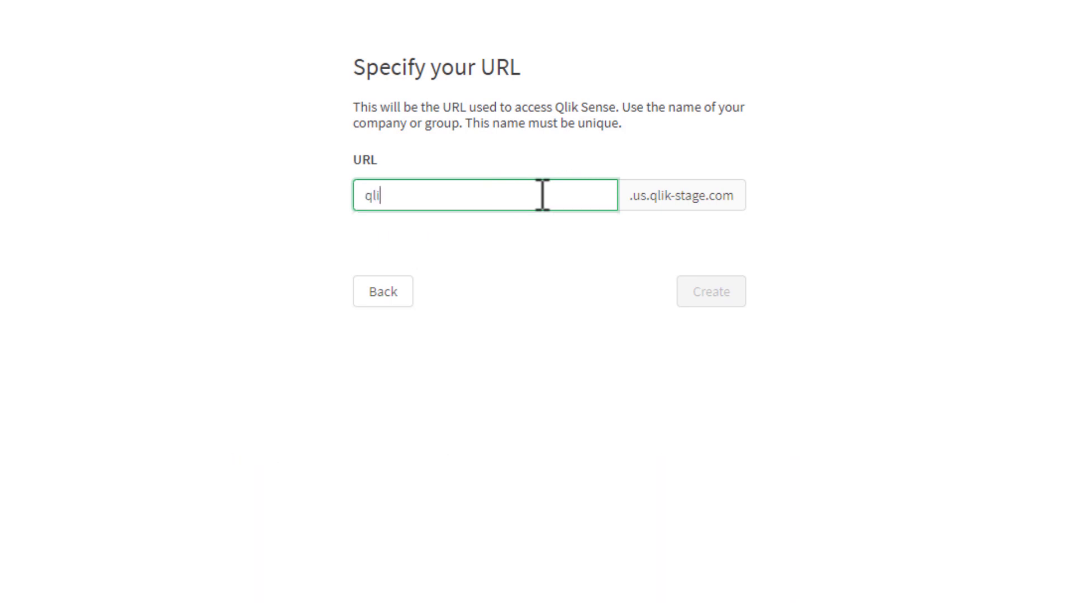
pyautogui.write('ksreto')
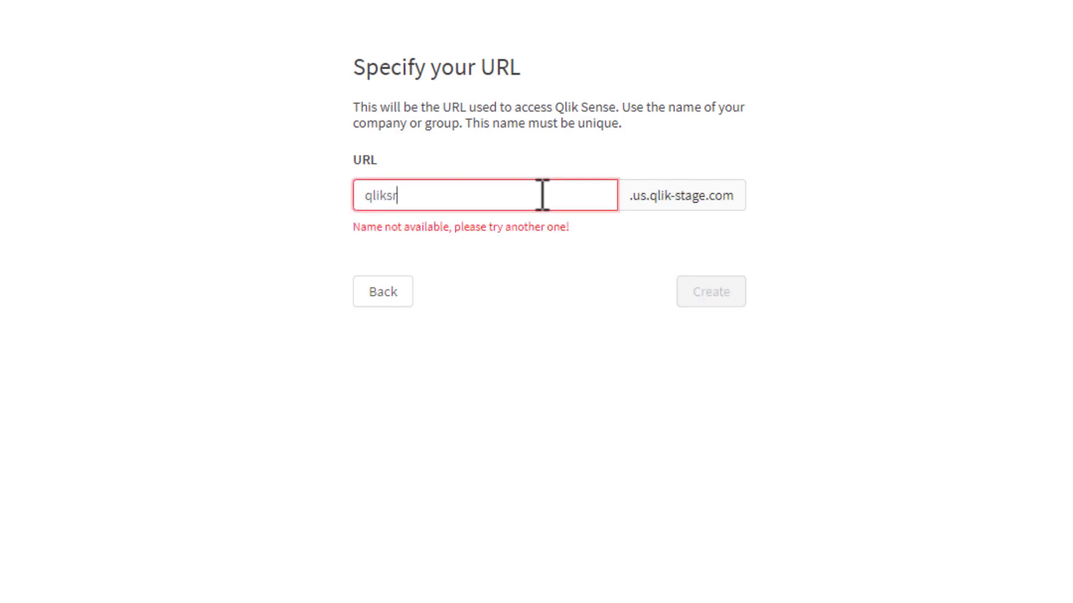
pyautogui.press('BackSpace')
pyautogui.press('BackSpace')
pyautogui.write('troguy')
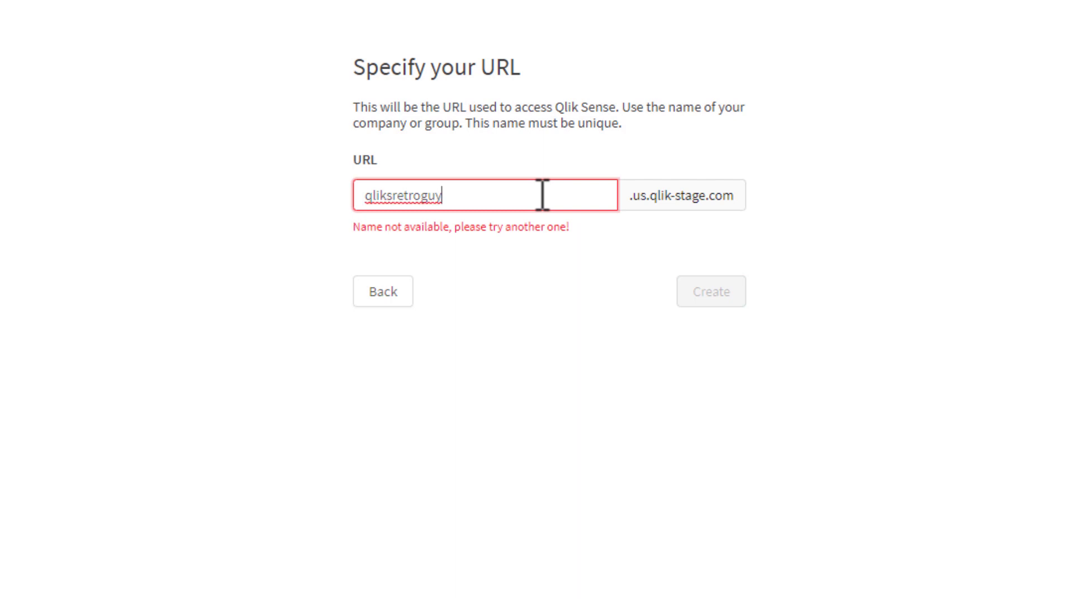
pyautogui.click(542, 195)
pyautogui.moveTo(499, 195); pyautogui.dragTo(359, 192)
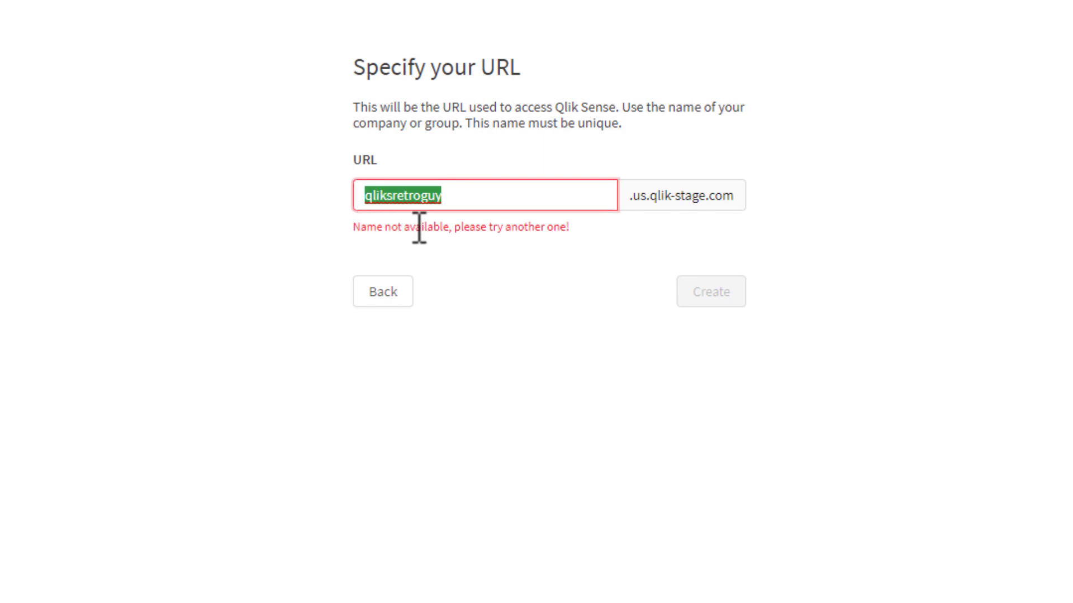
pyautogui.press('BackSpace')
pyautogui.write('retrogame')
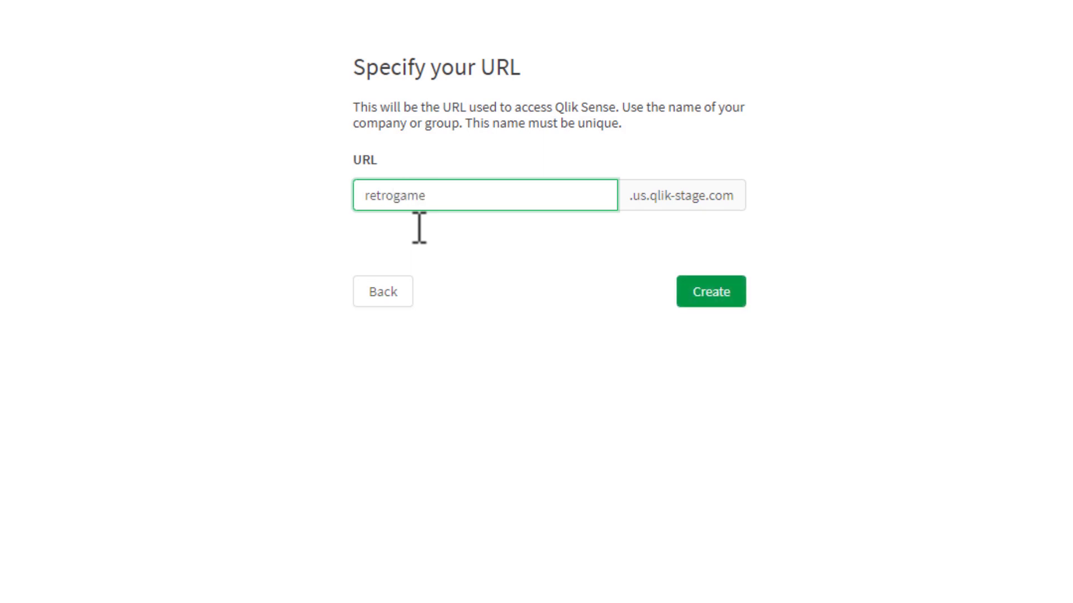
pyautogui.write('guy')
pyautogui.click(711, 291)
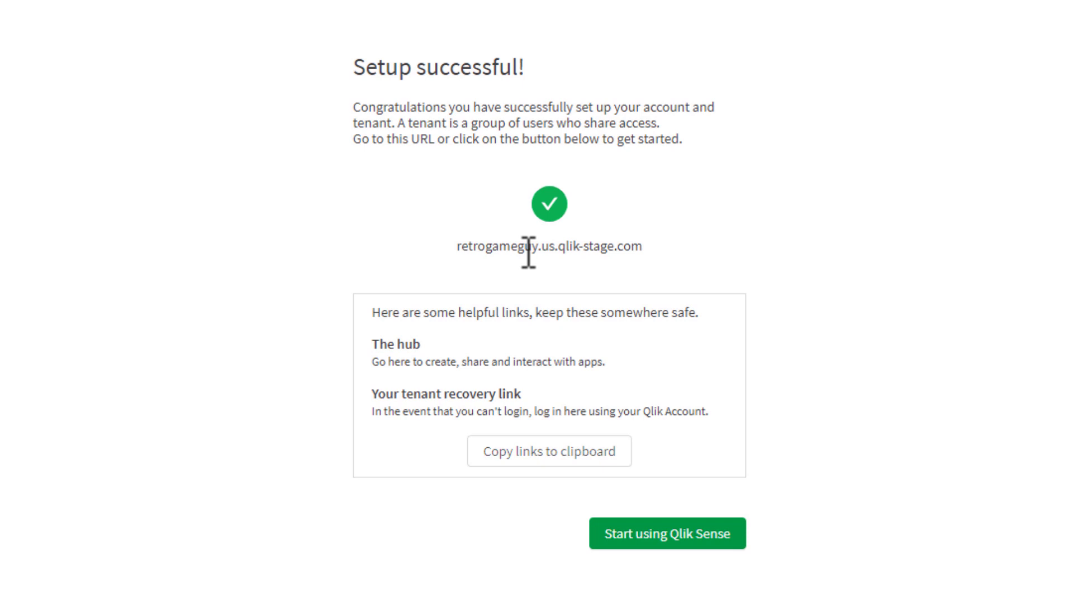
# Copy the hub and recovery links and paste them into an empty Notepad note
pyautogui.click(520, 458)
pyautogui.click(359, 249)
pyautogui.hotkey('ctrl', 'v')
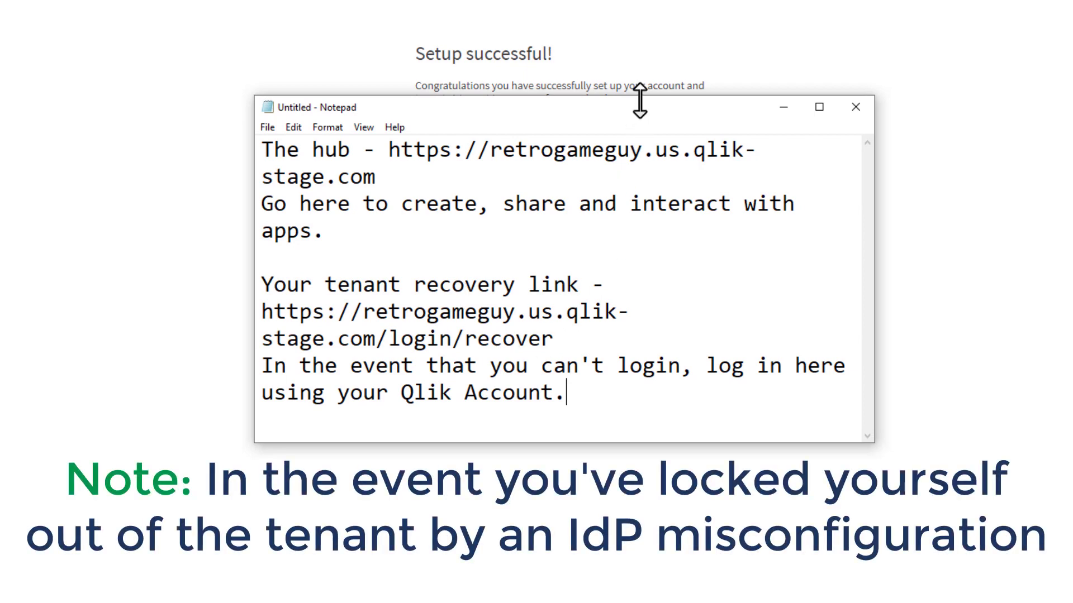
pyautogui.moveTo(645, 112); pyautogui.dragTo(533, 125)
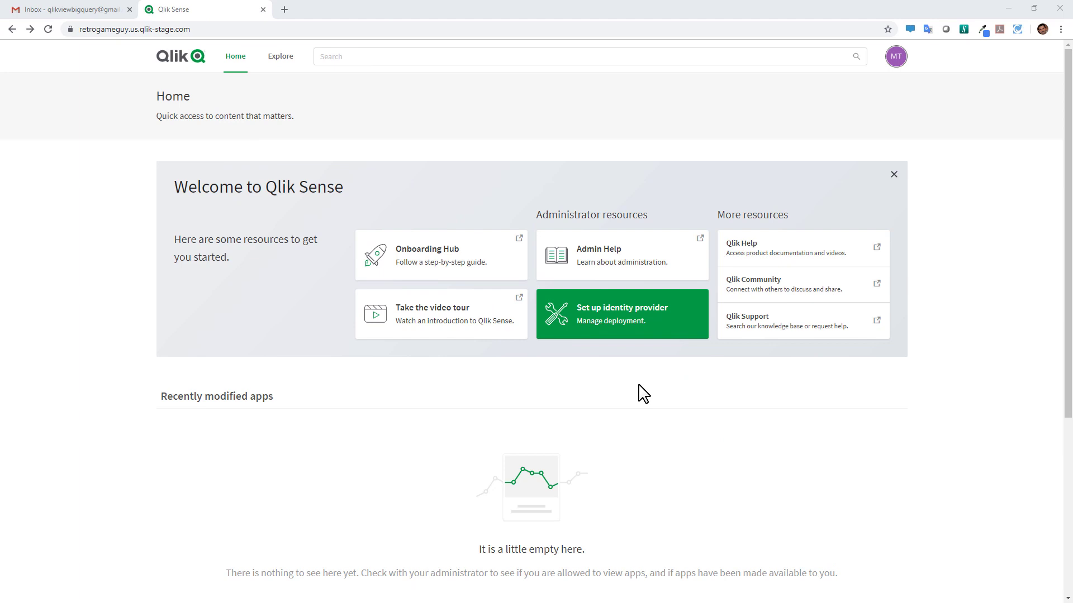
# Go to identity provider setup from the Set up identity provider card on the hub
pyautogui.click(625, 327)
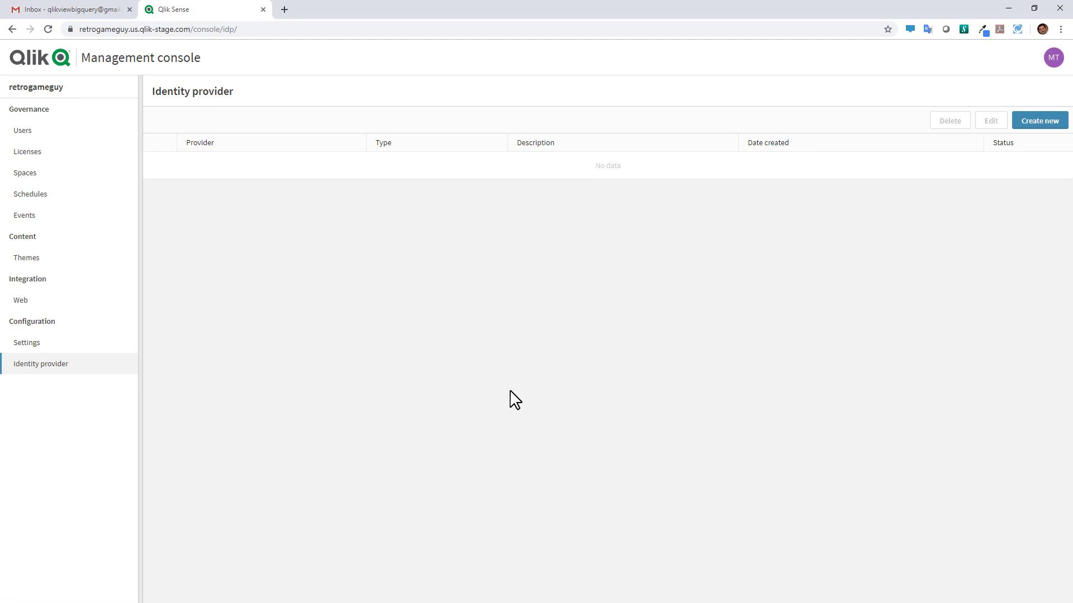
# Create a new identity provider with provider okta and description 'Okta config'
pyautogui.click(1037, 122)
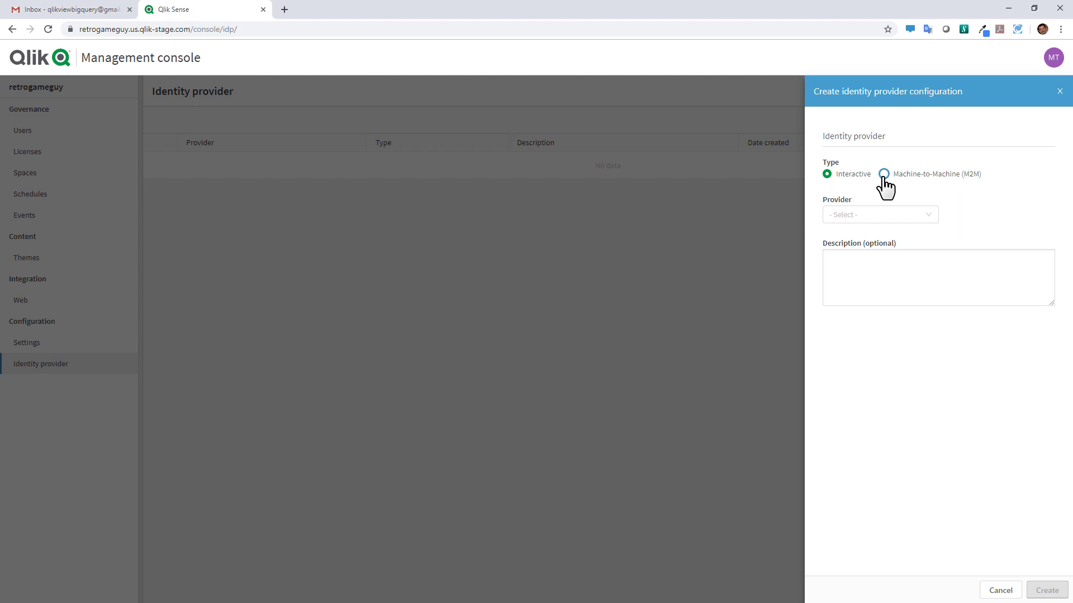
pyautogui.click(880, 216)
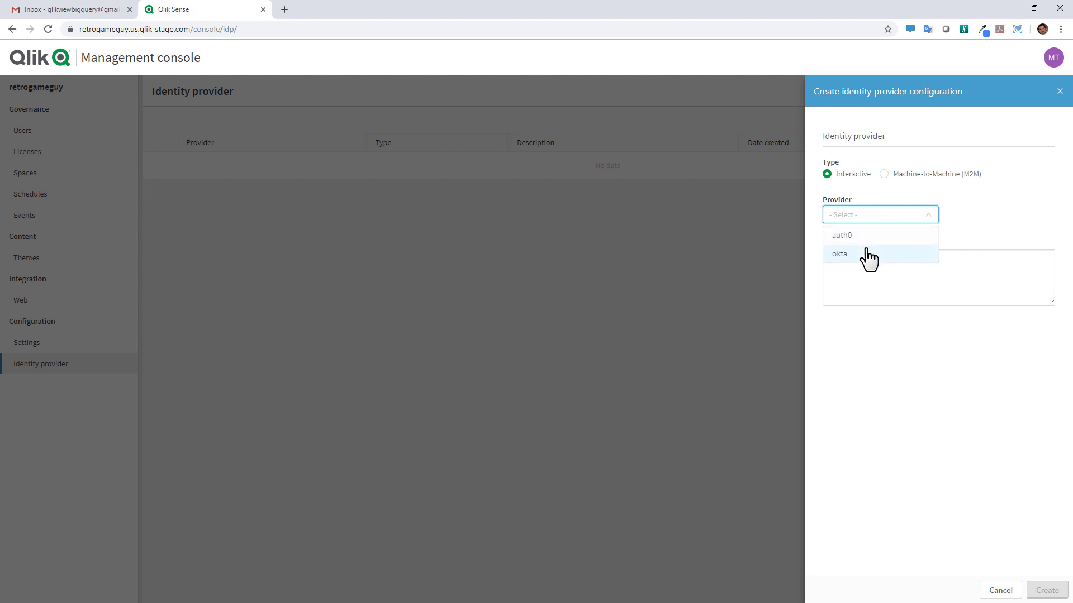
pyautogui.click(868, 257)
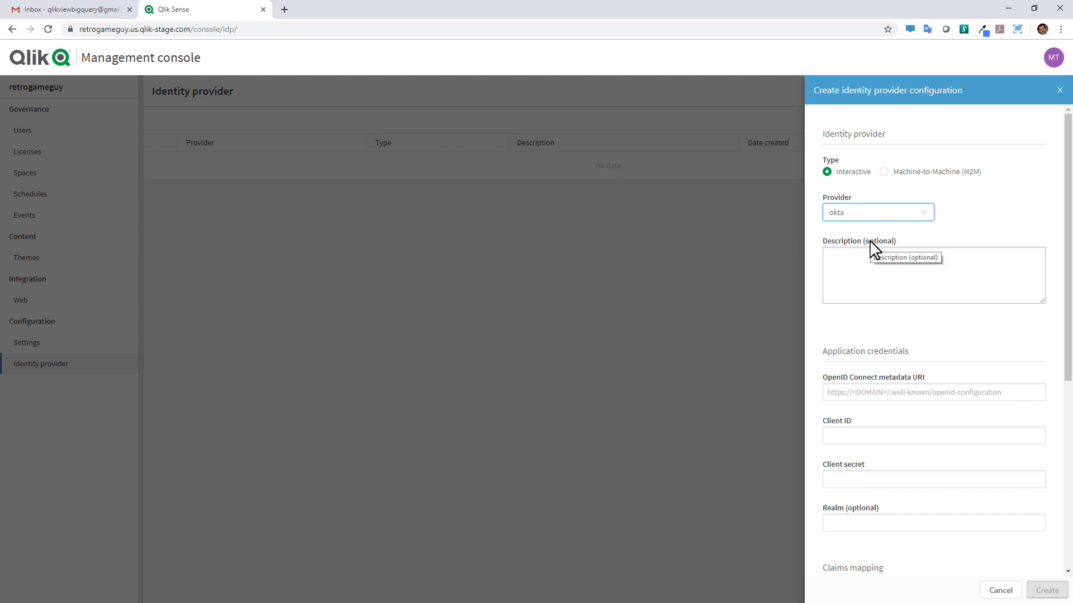
pyautogui.click(858, 270)
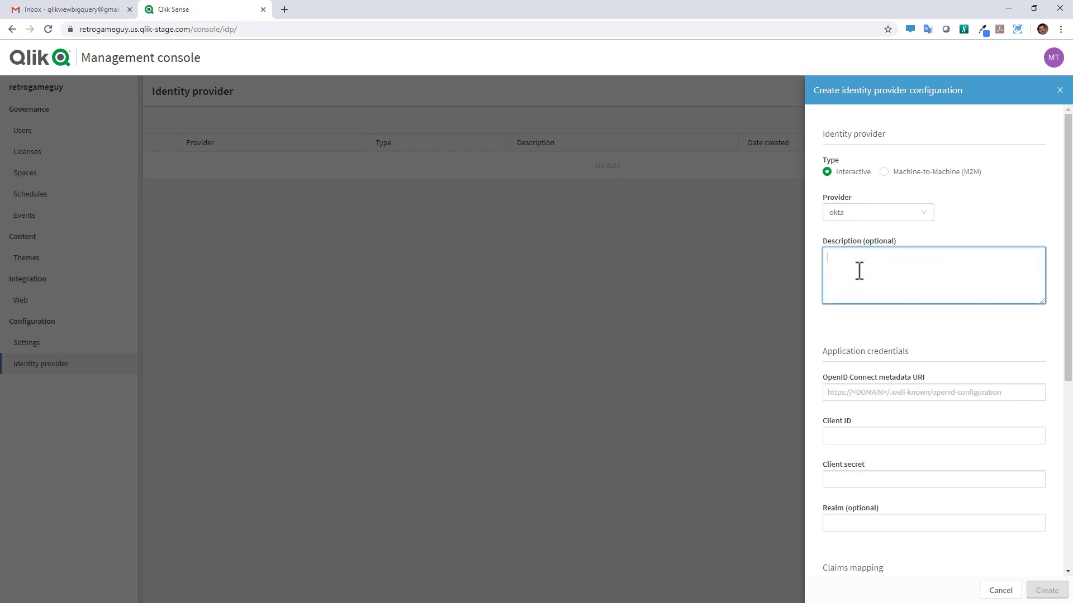
pyautogui.write('Okta config')
pyautogui.scroll(-1, 900, 334)
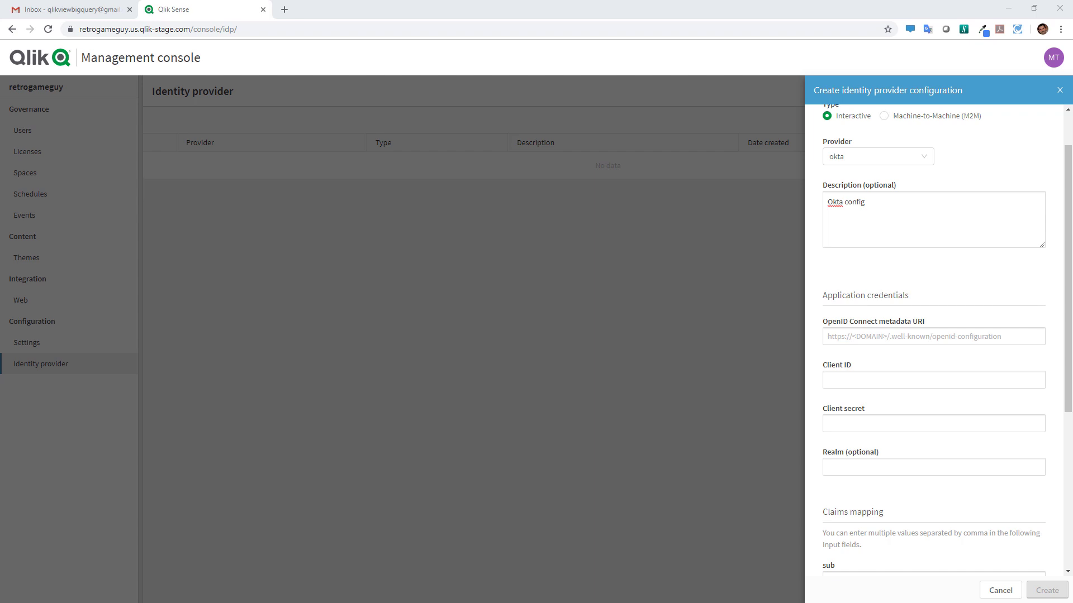
# Sign in to the qlikretro.okta.com admin console in a new tab and view Applications
pyautogui.click(285, 10)
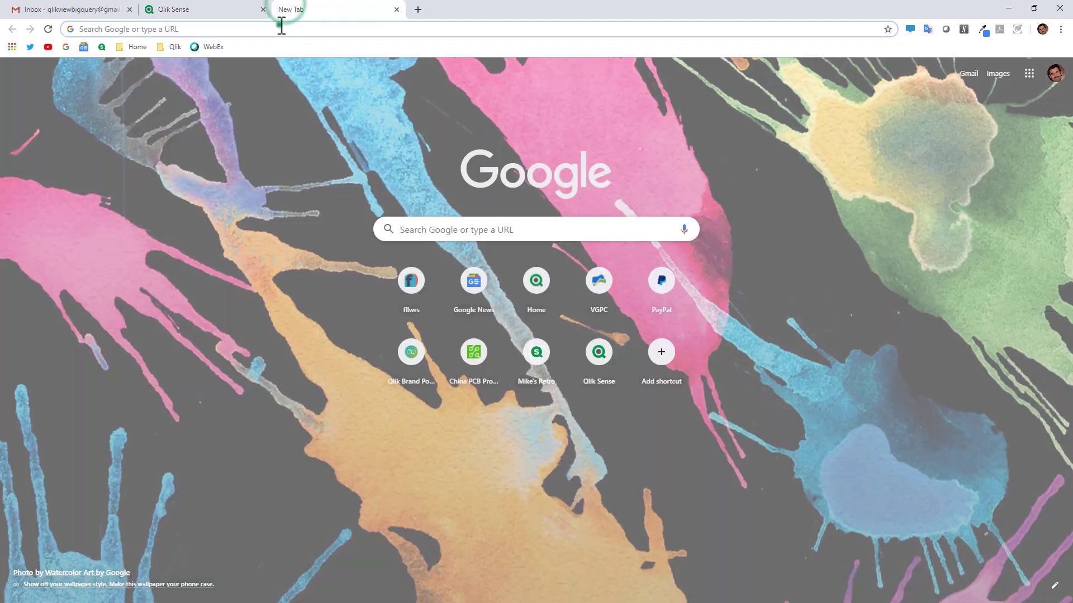
pyautogui.hotkey('ctrl', 'v')
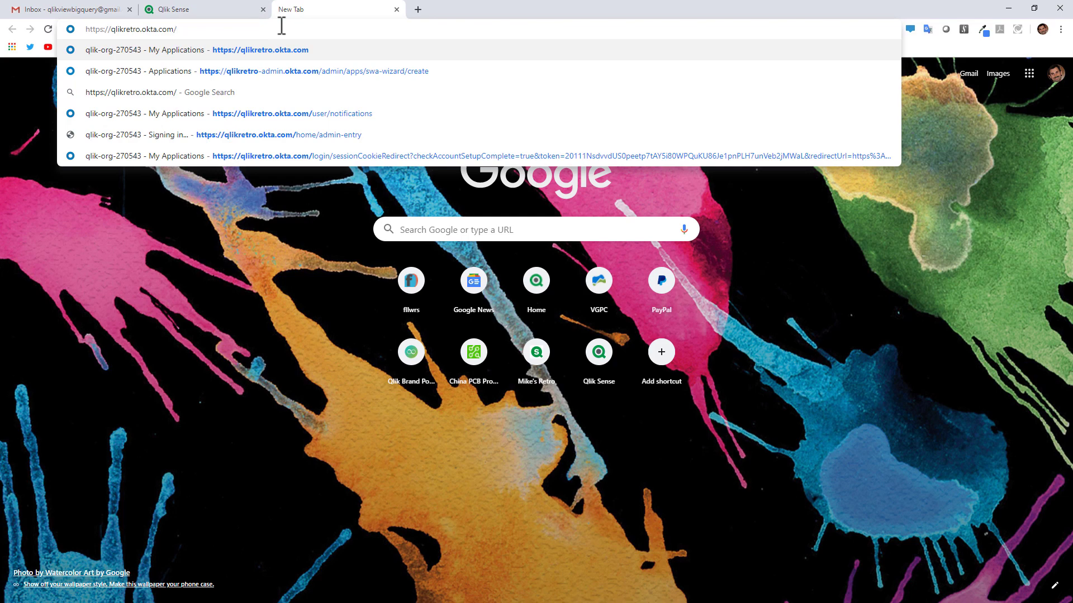
pyautogui.press('Return')
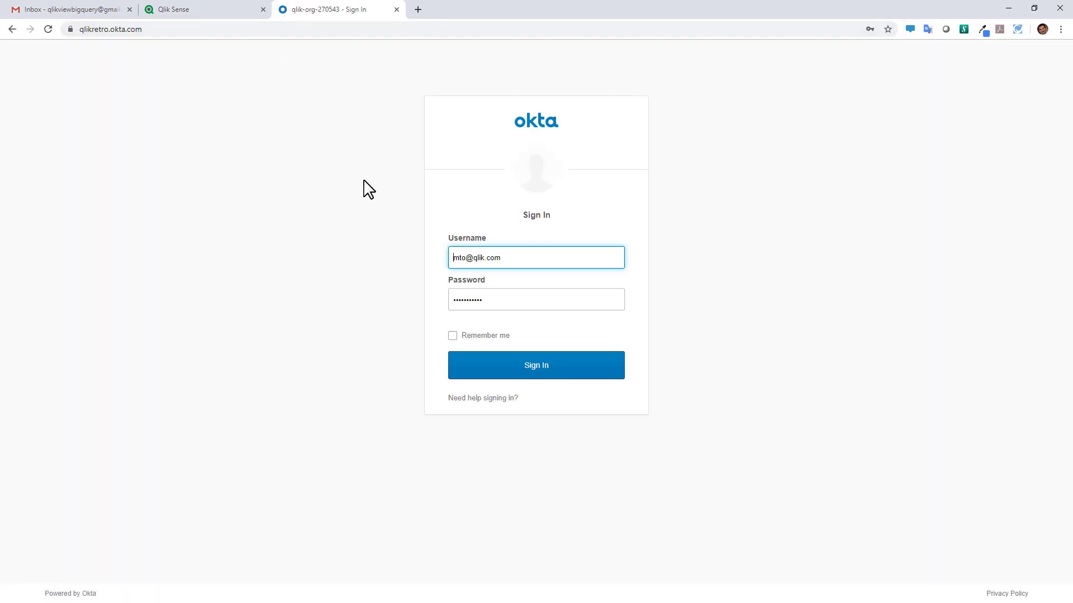
pyautogui.click(546, 369)
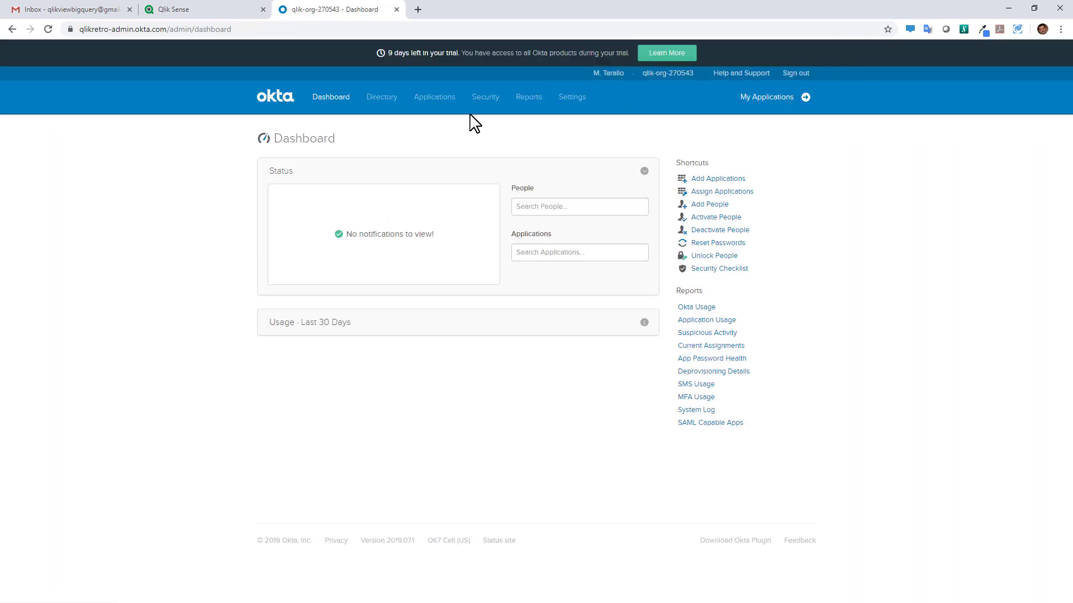
pyautogui.click(443, 96)
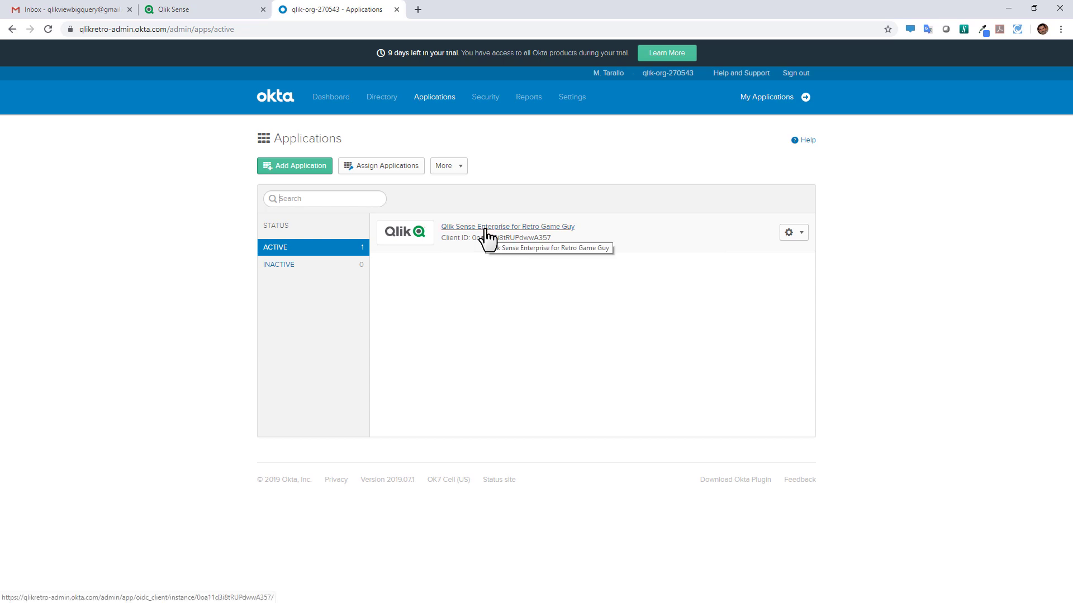
# Review the Qlik Sense Enterprise for Retro Game Guy app's General settings and select the admin domain
pyautogui.click(485, 229)
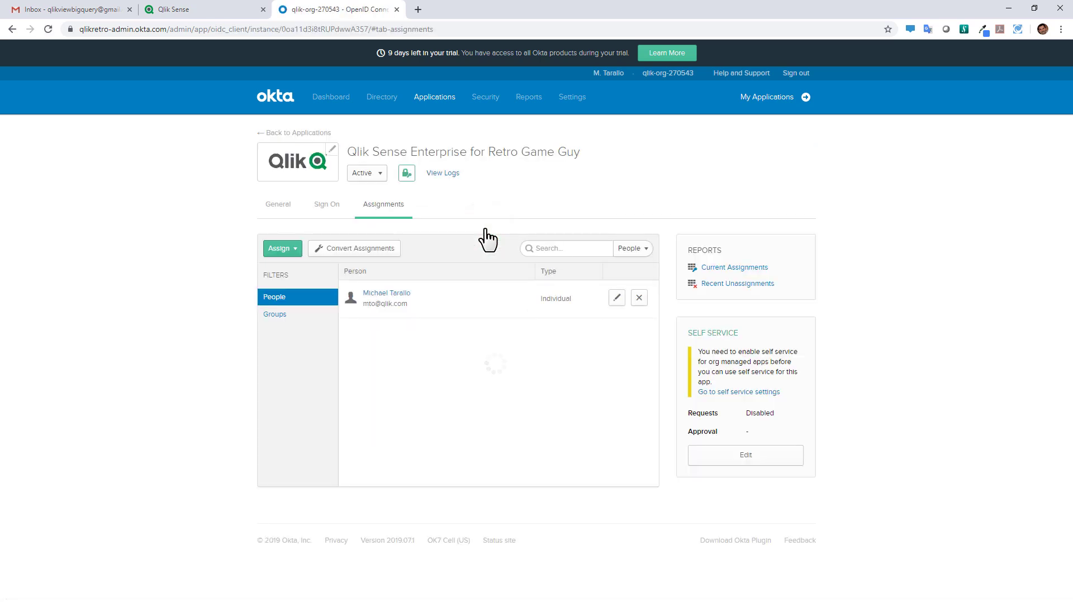
pyautogui.click(282, 206)
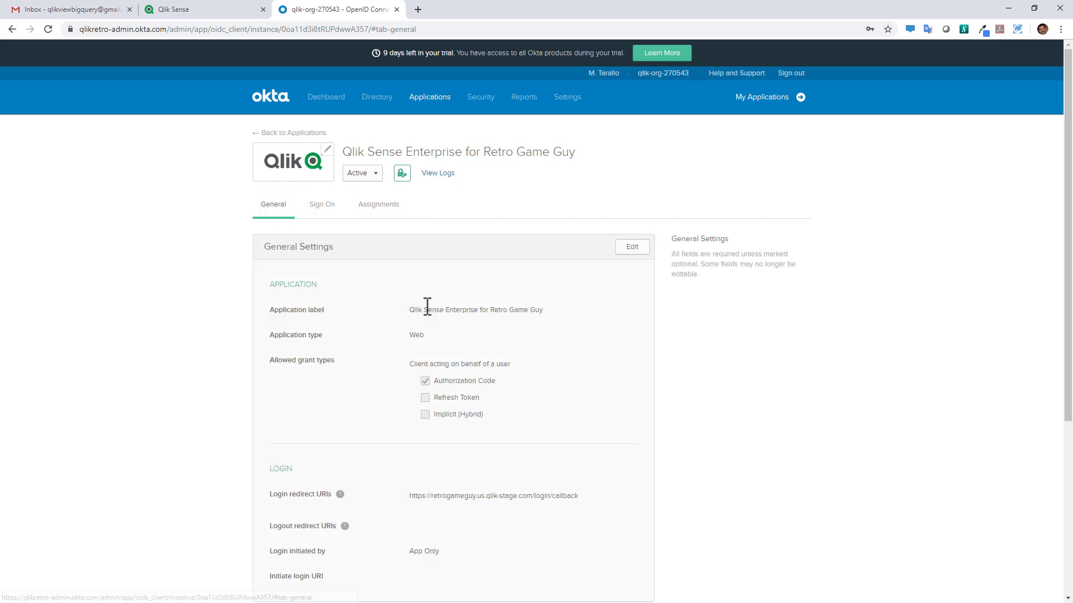
pyautogui.scroll(-2, 398, 320)
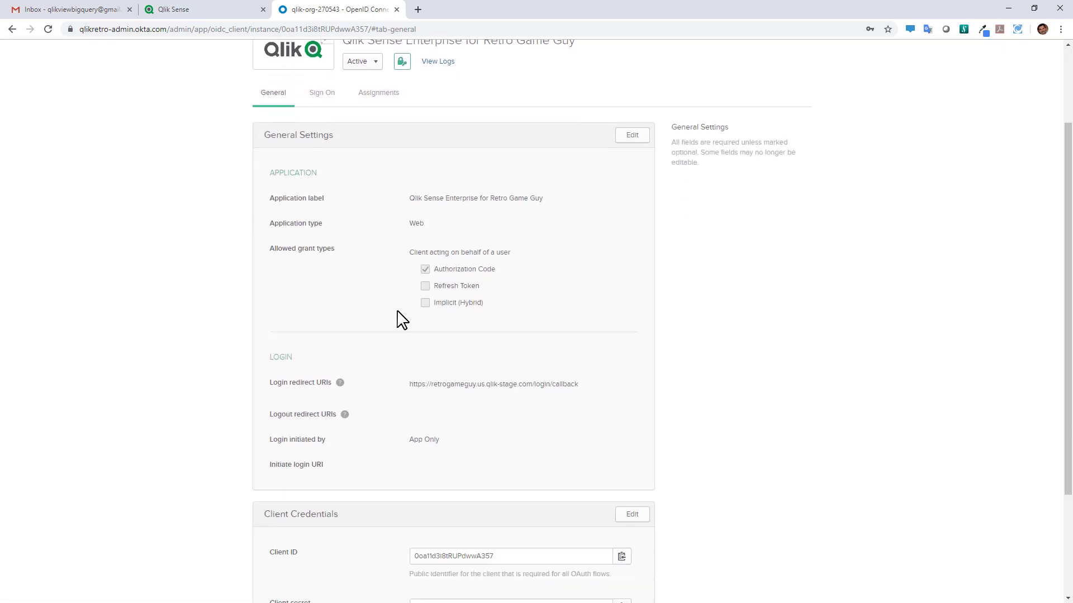
pyautogui.scroll(-1, 399, 319)
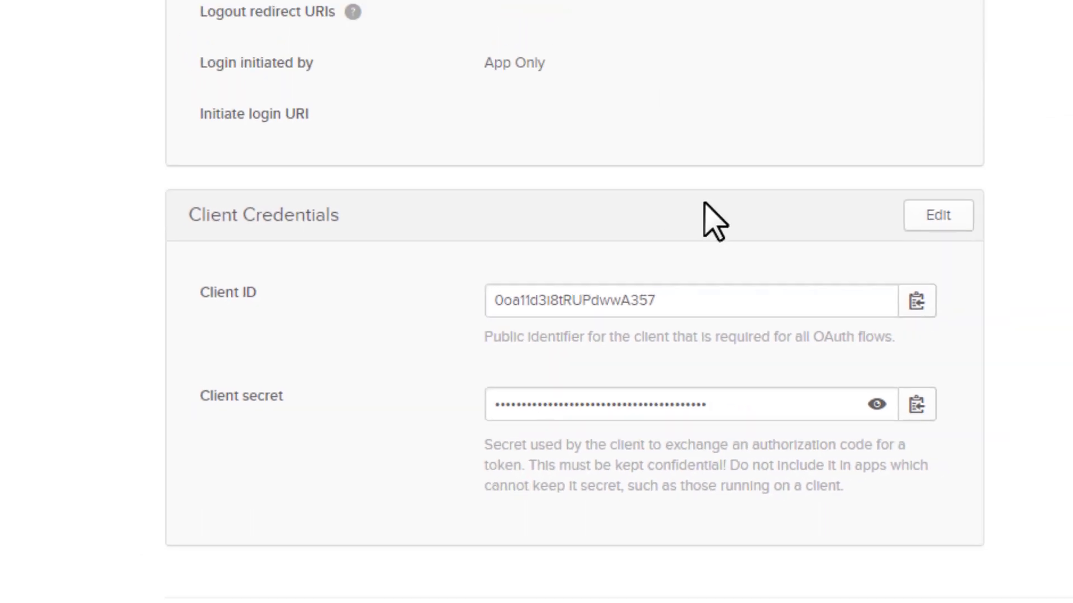
pyautogui.scroll(5, 523, 360)
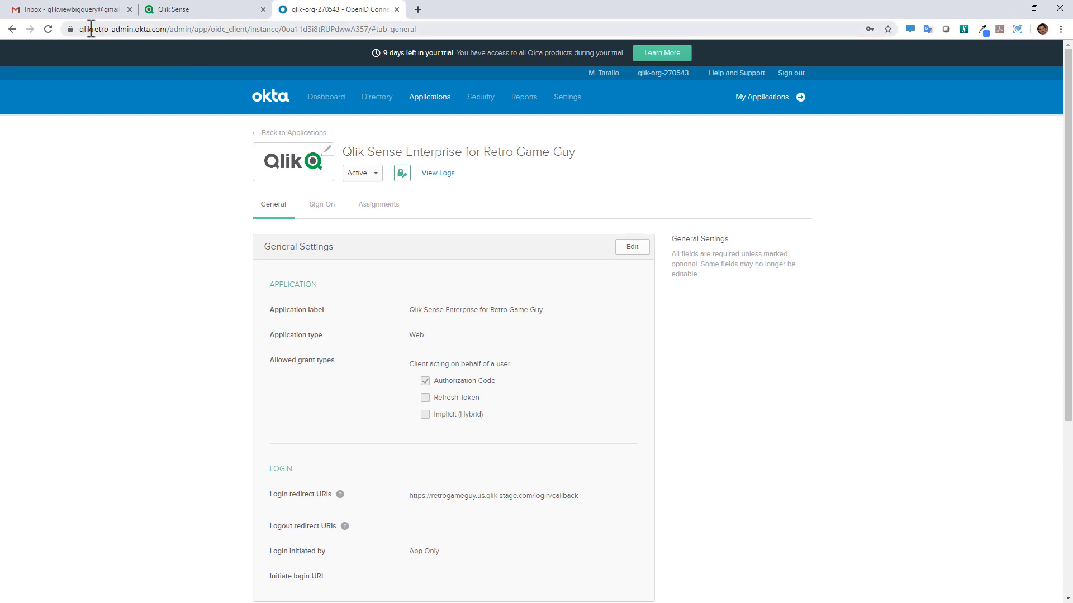
pyautogui.moveTo(82, 34); pyautogui.dragTo(168, 37)
pyautogui.hotkey('ctrl', 'c')
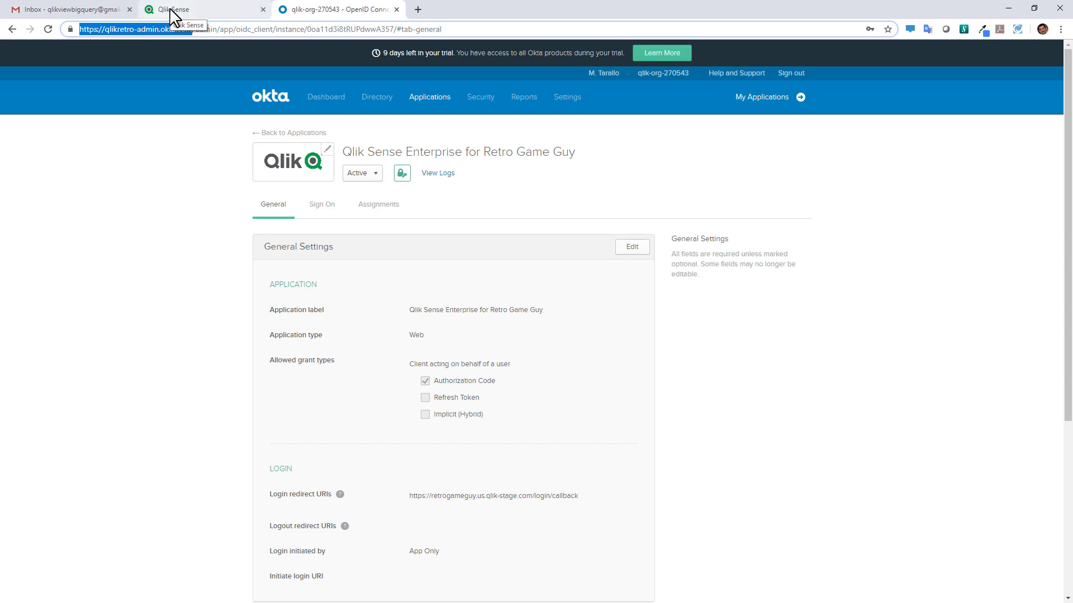
pyautogui.click(171, 9)
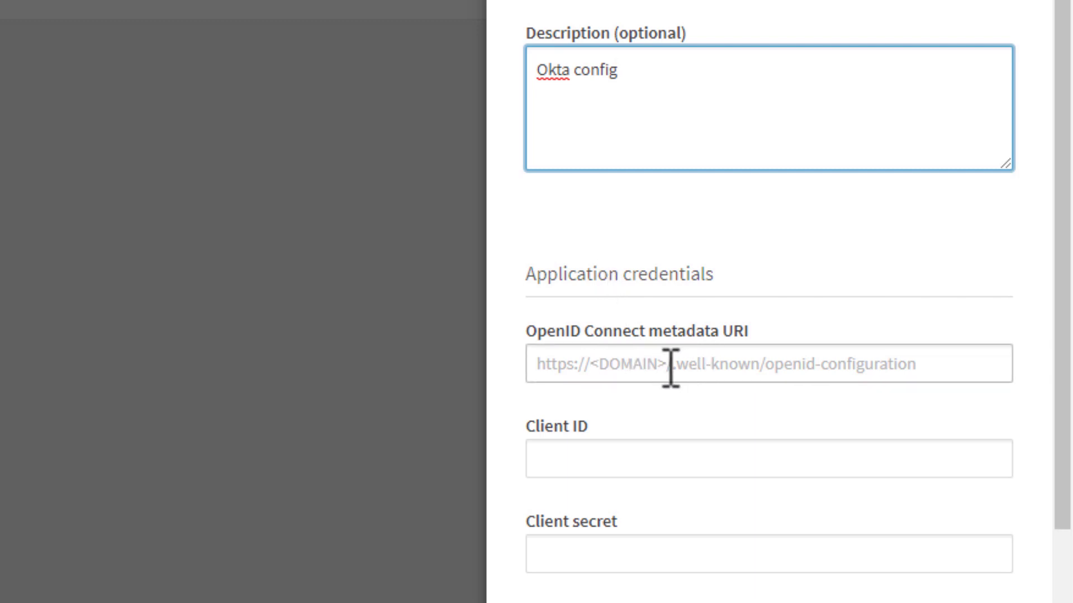
pyautogui.click(737, 364)
pyautogui.hotkey('ctrl', 'v')
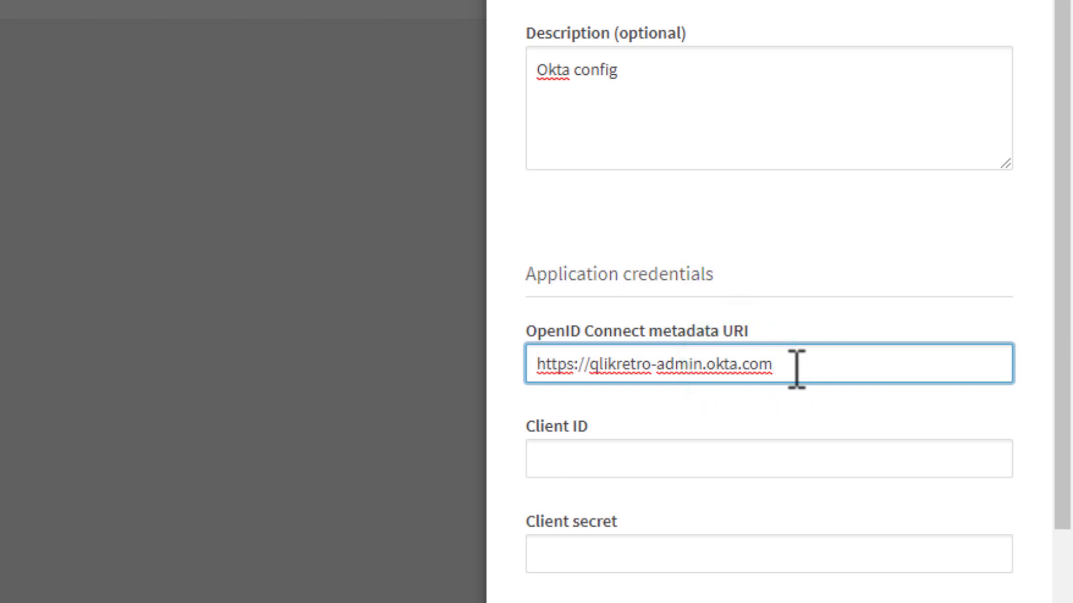
pyautogui.moveTo(804, 364); pyautogui.dragTo(371, 395)
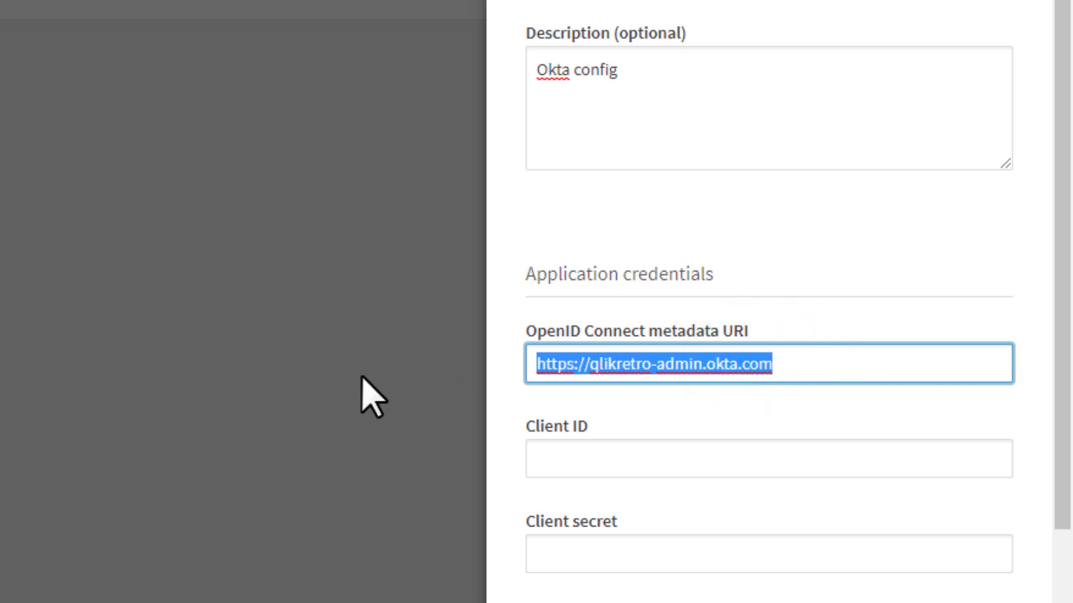
pyautogui.press('BackSpace')
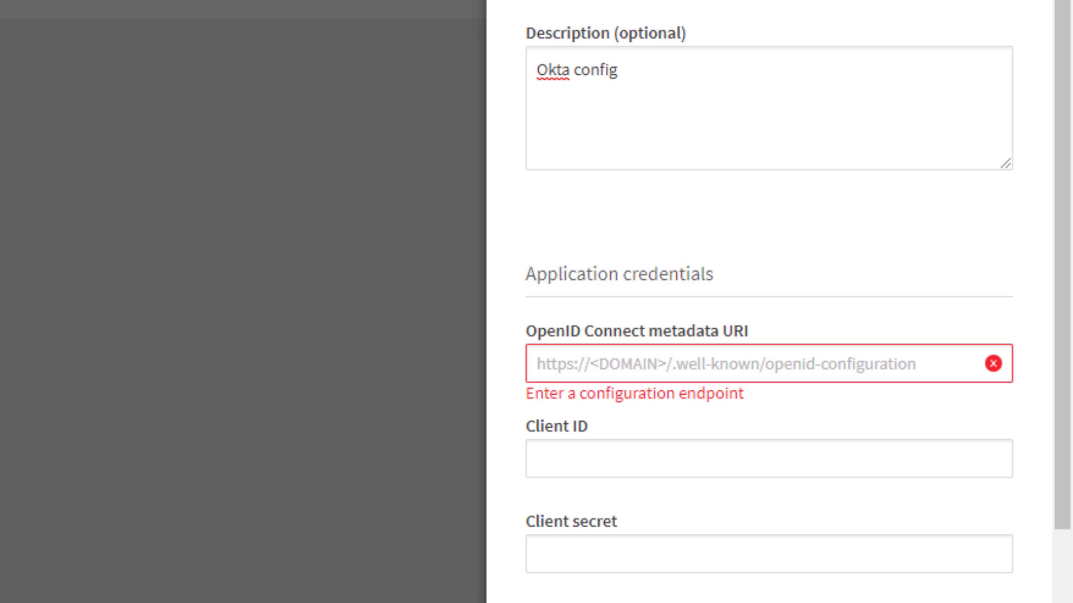
pyautogui.click(559, 364)
pyautogui.write('https://qlikretro.okta.com/.well-known/openid-configuration')
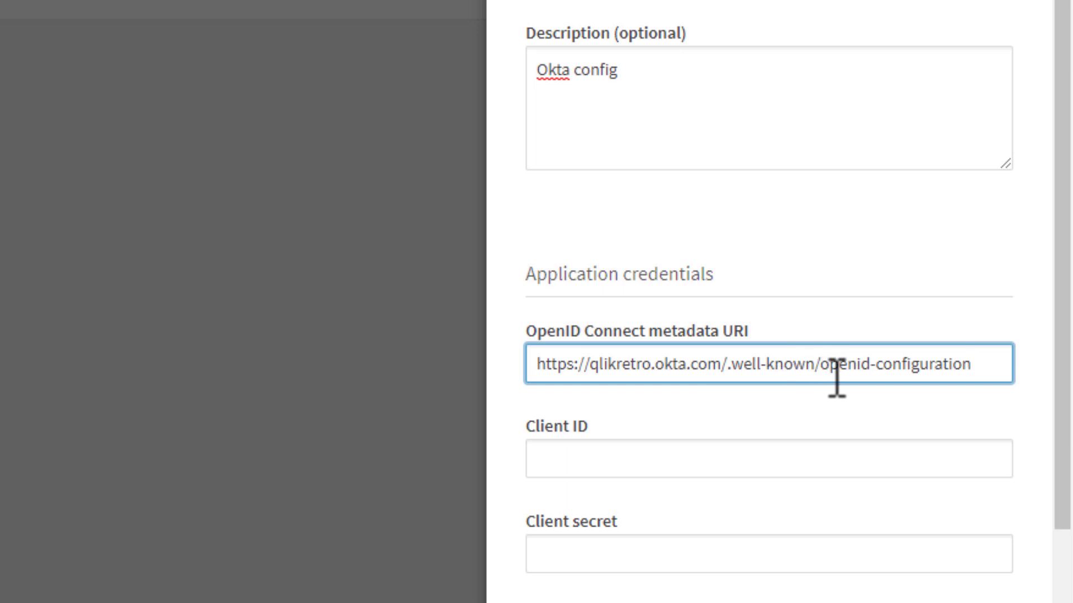
# Copy the Okta app's client ID into the Qlik Client ID field
pyautogui.click(711, 455)
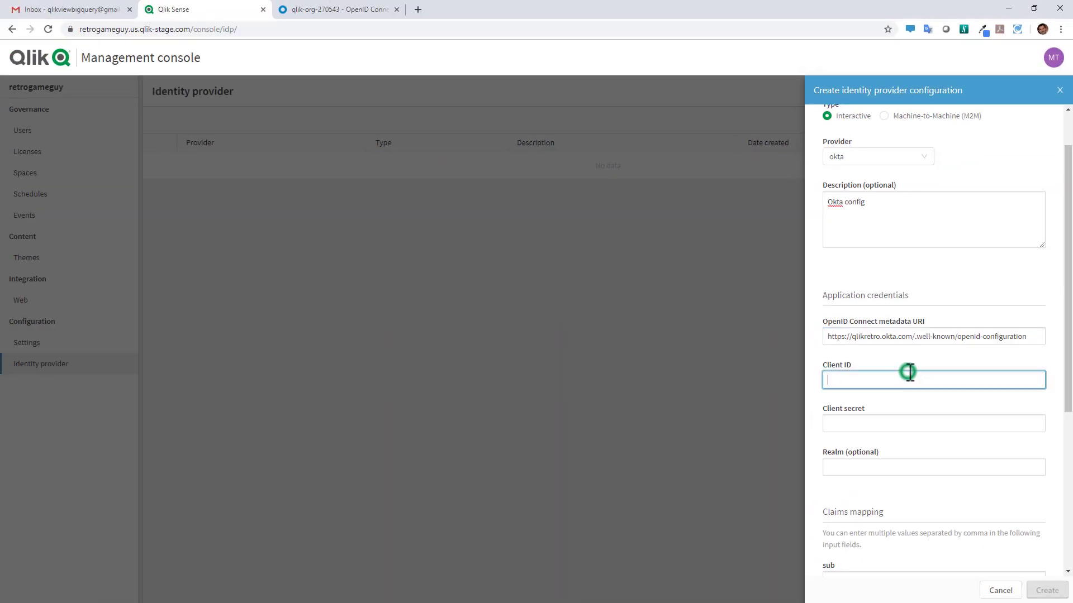
pyautogui.click(337, 10)
pyautogui.scroll(-4, 525, 369)
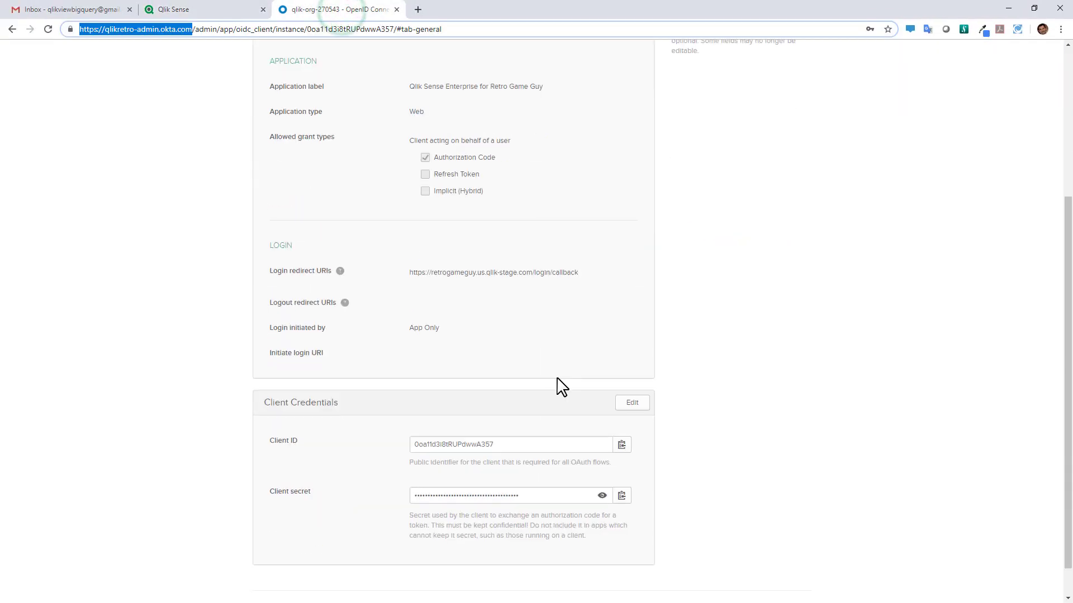
pyautogui.click(621, 445)
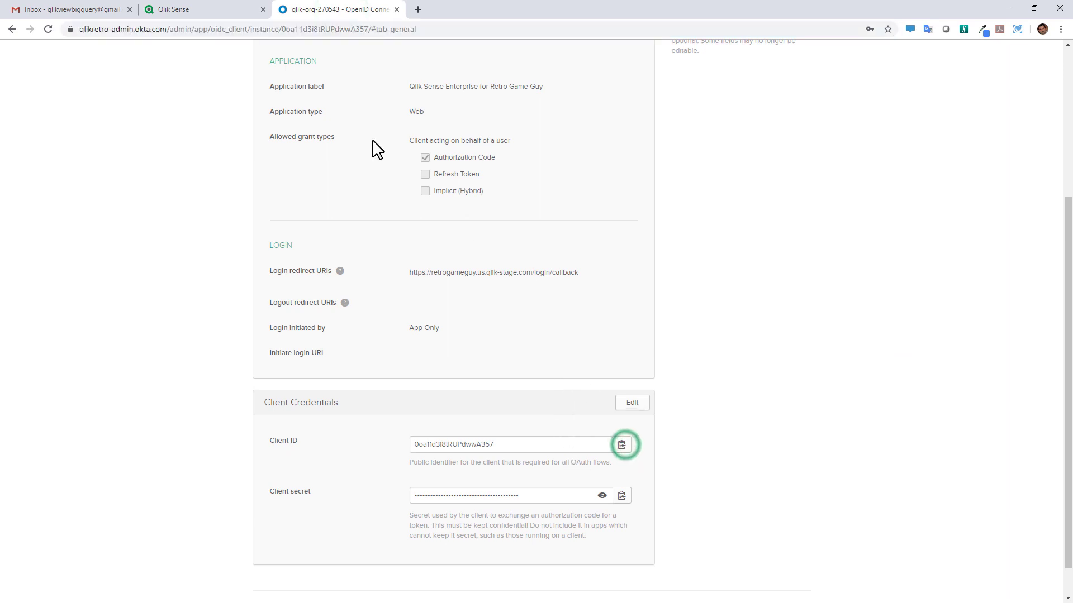
pyautogui.click(212, 11)
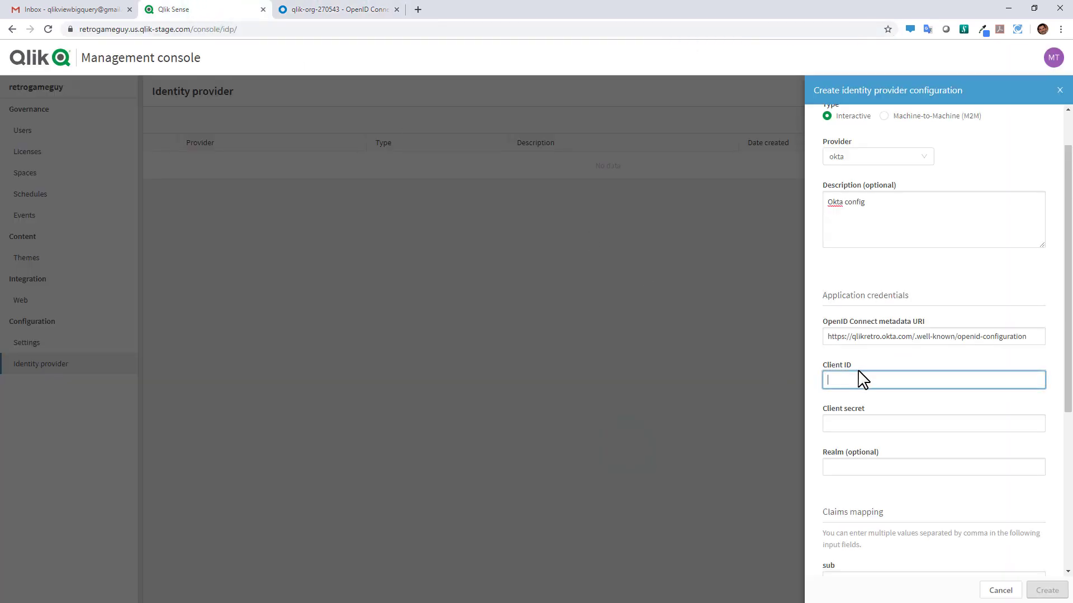
pyautogui.hotkey('ctrl', 'v')
# Copy the Okta app's client secret into the Qlik Client secret field
pyautogui.click(367, 13)
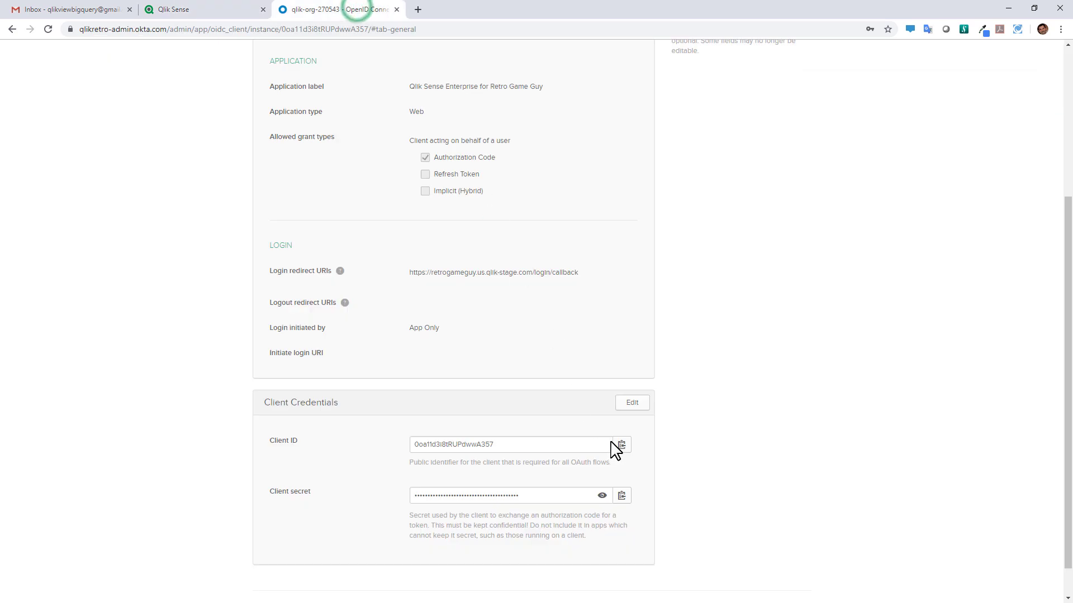
pyautogui.click(621, 495)
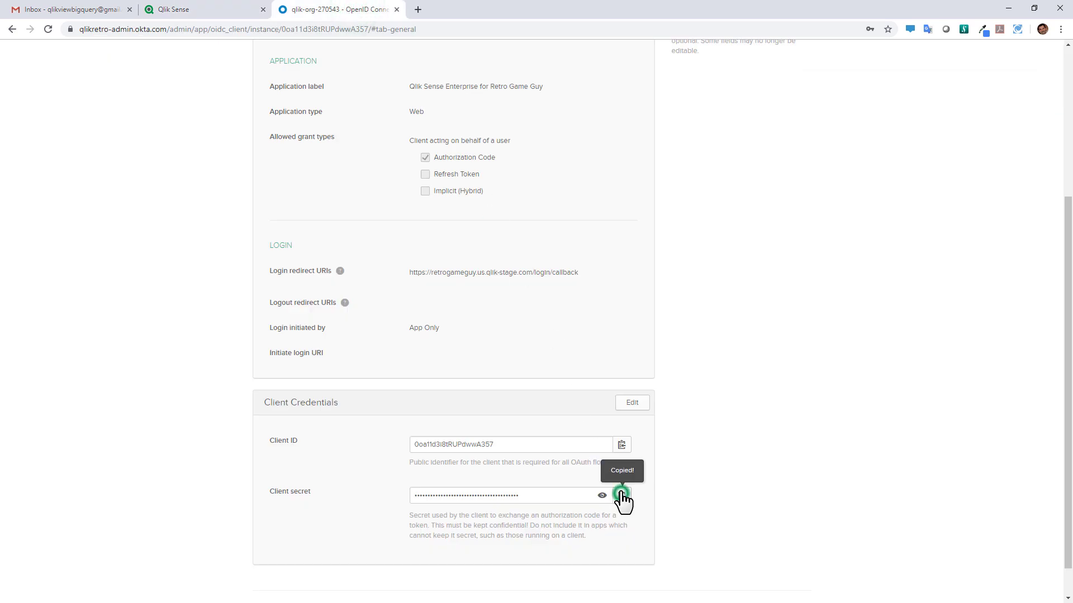
pyautogui.click(230, 12)
pyautogui.click(840, 425)
pyautogui.hotkey('ctrl', 'v')
# Set the realm to okta and submit the identity provider configuration
pyautogui.click(851, 470)
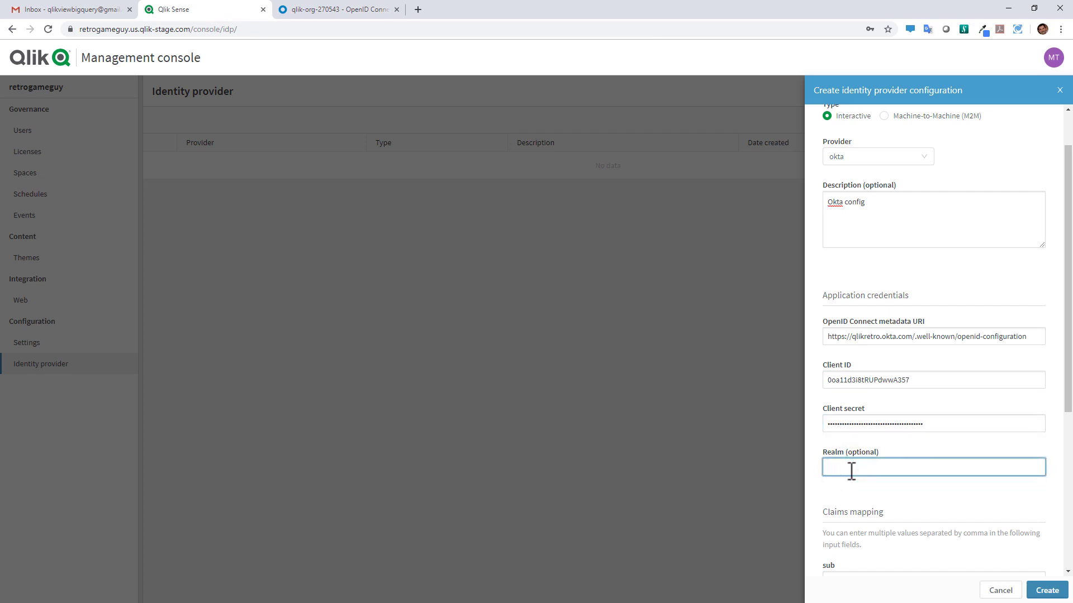
pyautogui.scroll(-4, 877, 476)
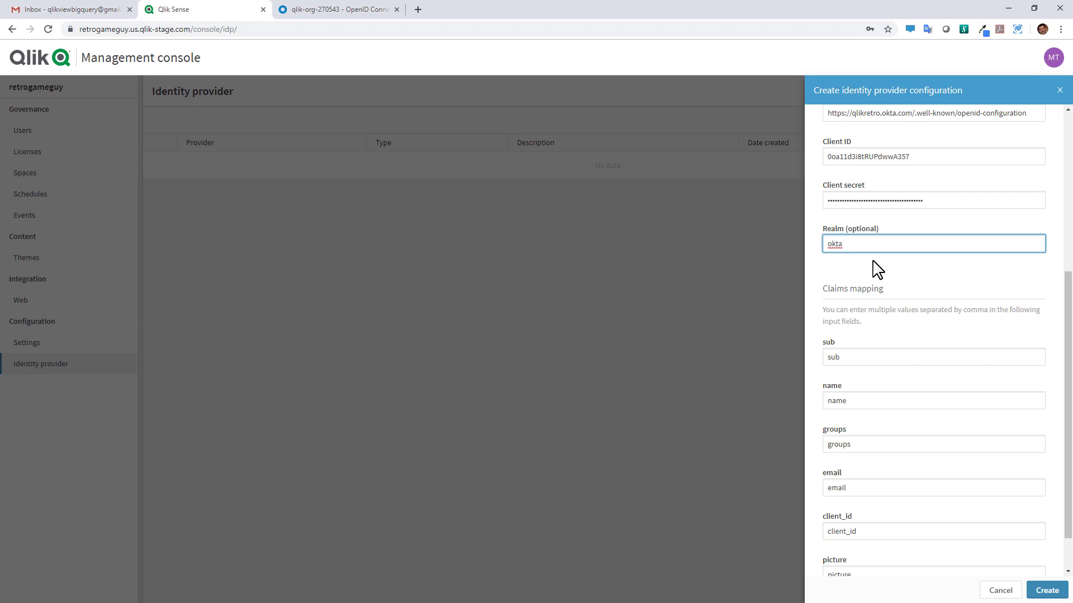
pyautogui.scroll(-1, 892, 353)
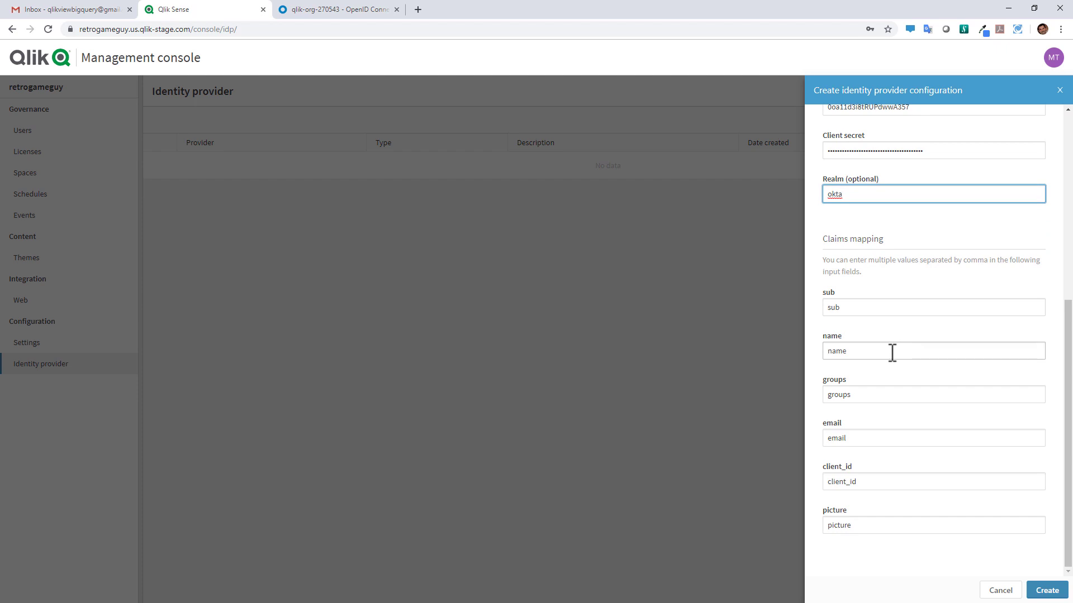
pyautogui.scroll(6, 892, 353)
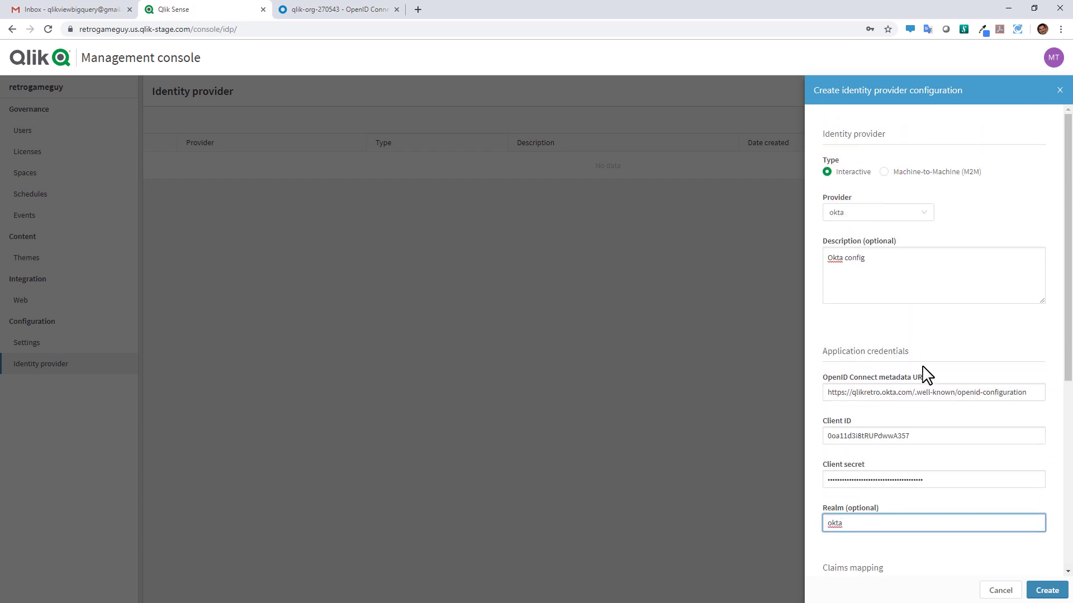
pyautogui.click(1048, 594)
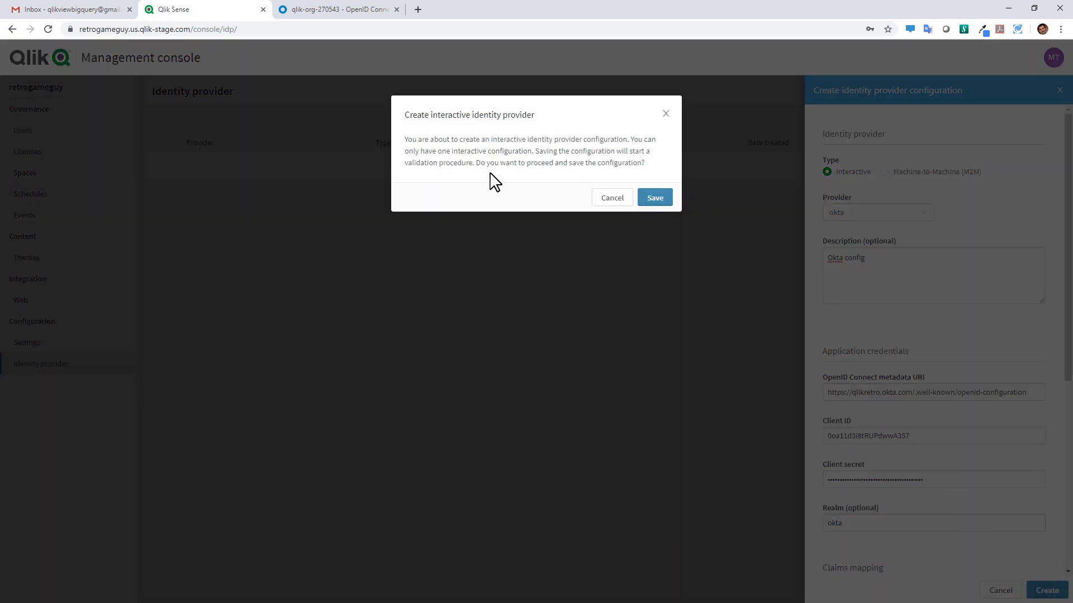
# Save the okta identity provider and return to the Management console list showing it Inactive
pyautogui.click(648, 199)
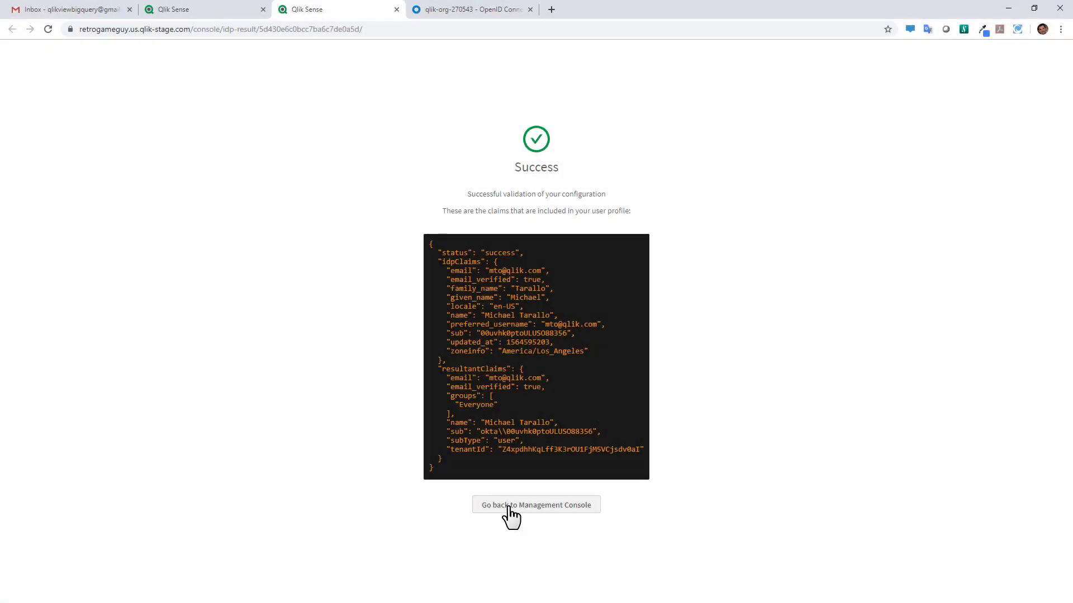
pyautogui.click(510, 509)
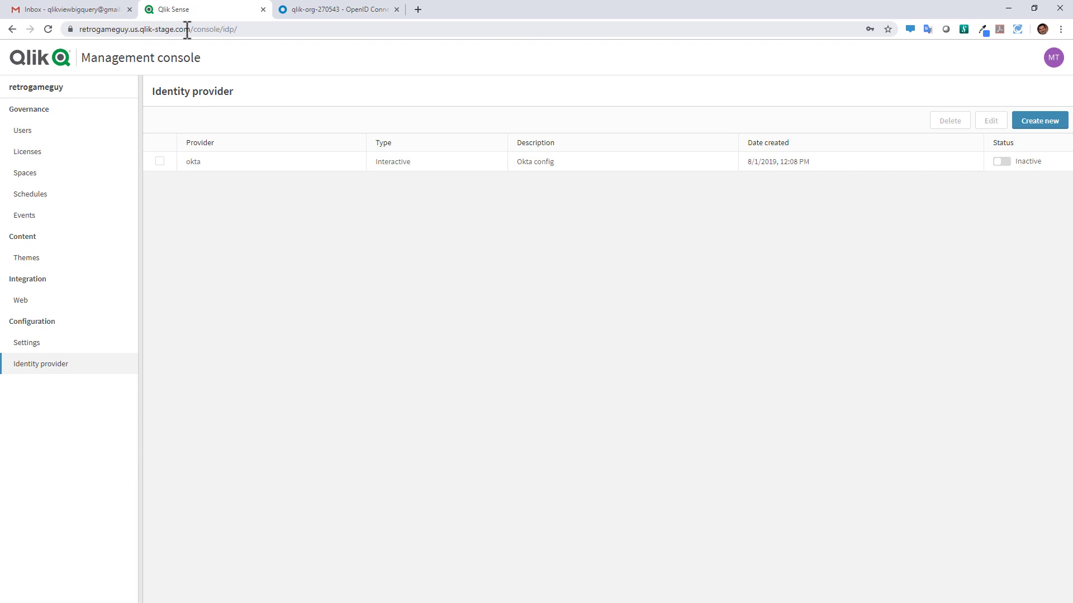
pyautogui.moveTo(191, 30); pyautogui.dragTo(61, 36)
pyautogui.hotkey('ctrl', 'c')
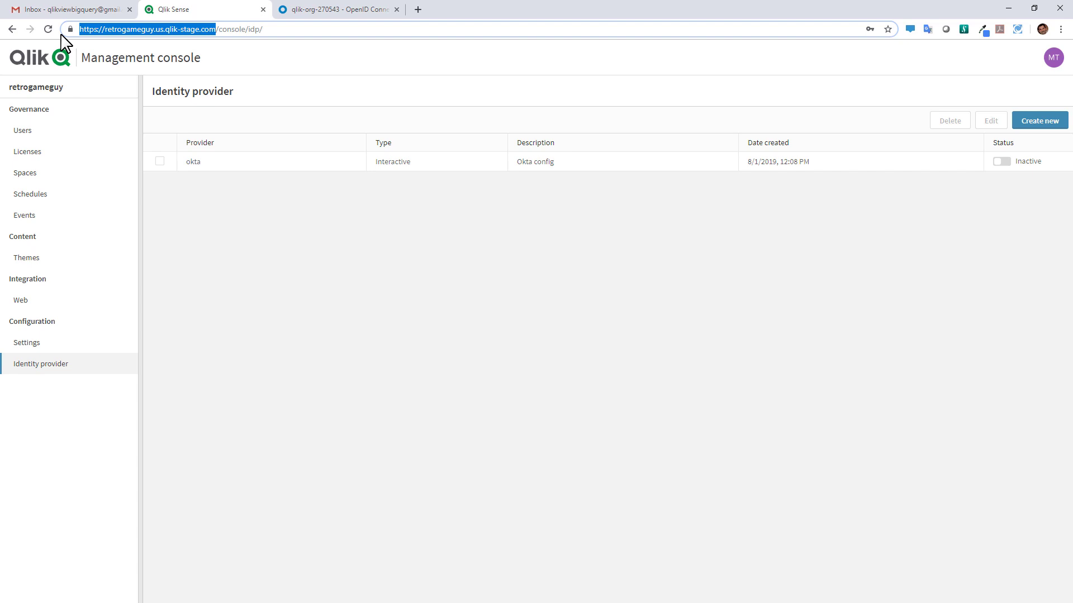
pyautogui.click(312, 14)
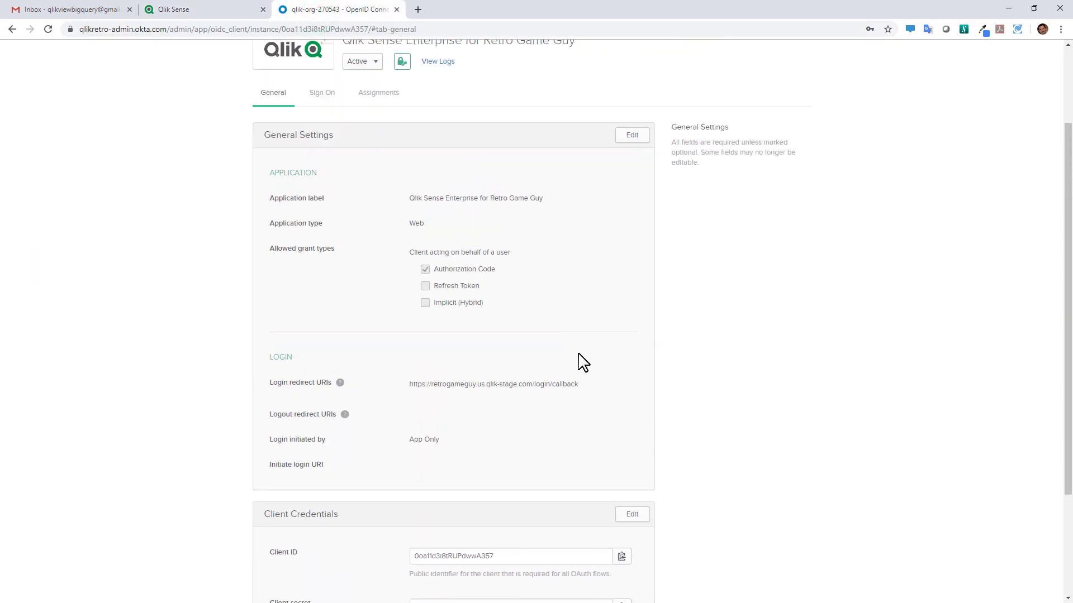
pyautogui.scroll(2, 583, 363)
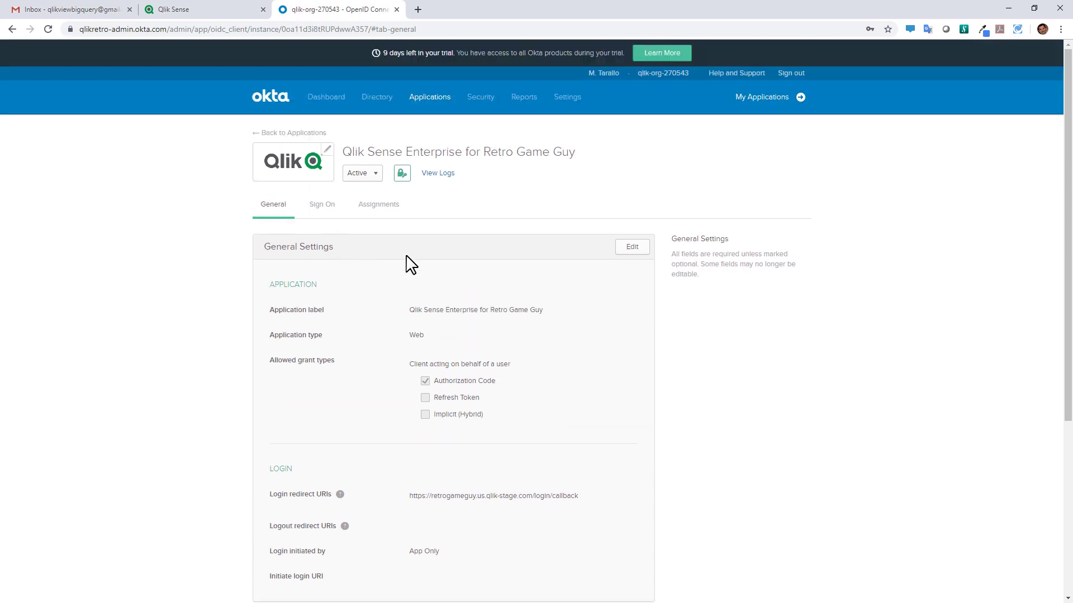
pyautogui.click(625, 249)
pyautogui.scroll(-2, 593, 269)
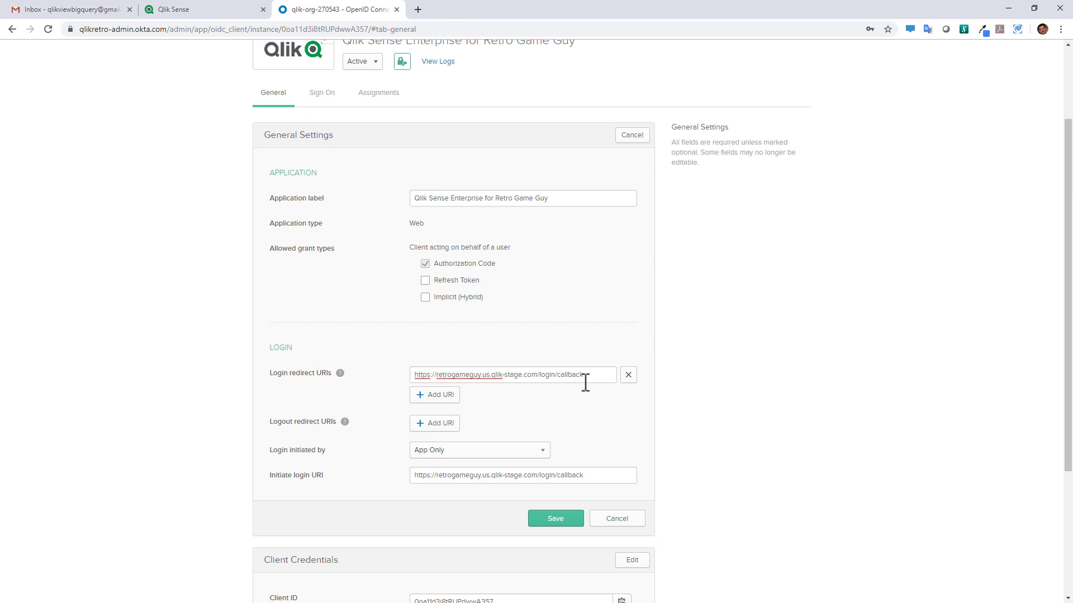
pyautogui.click(566, 521)
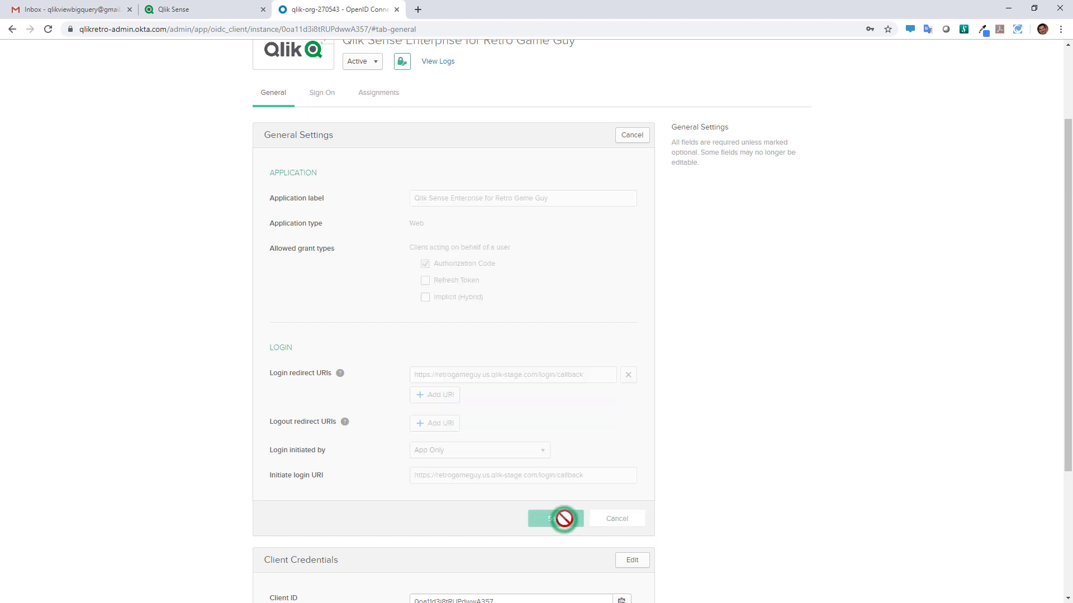
pyautogui.scroll(1, 614, 470)
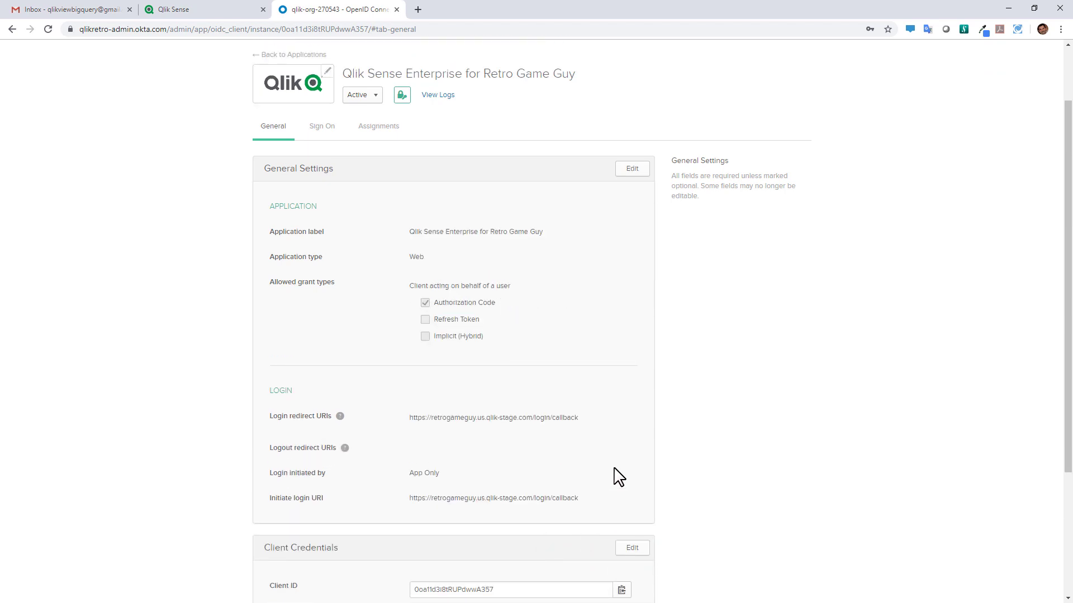
# Review the Qlik Sense app's Assignments in Okta, confirming one person is assigned, without changes
pyautogui.click(326, 207)
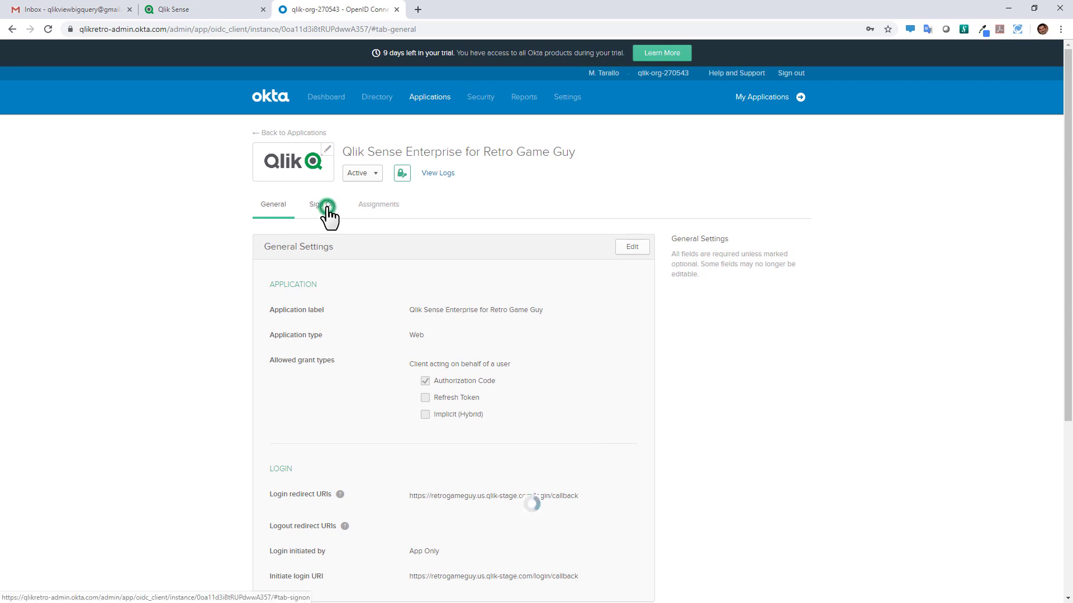
pyautogui.click(364, 204)
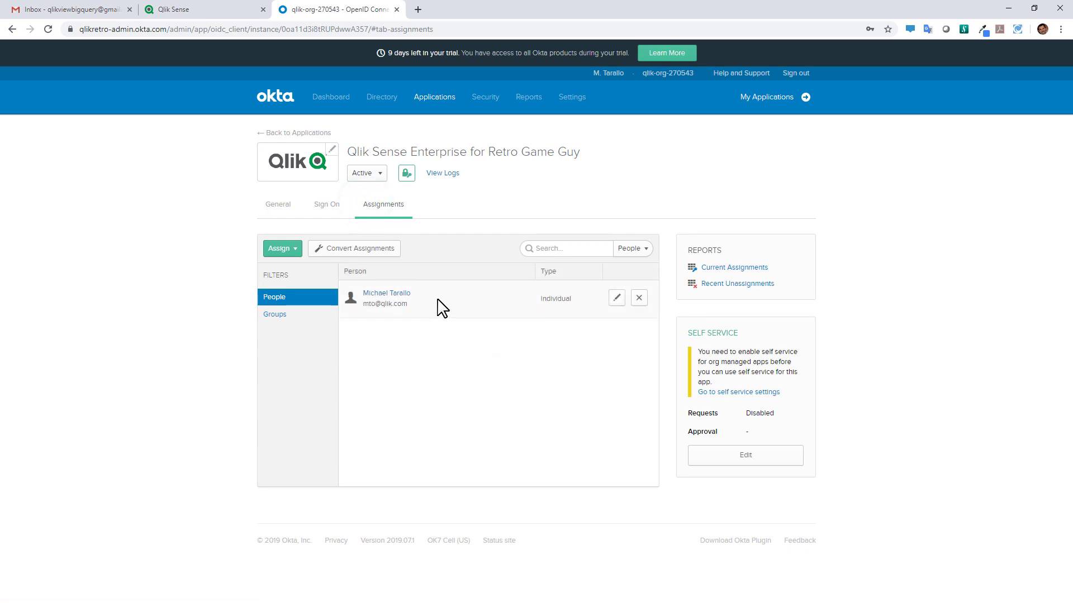
pyautogui.click(295, 254)
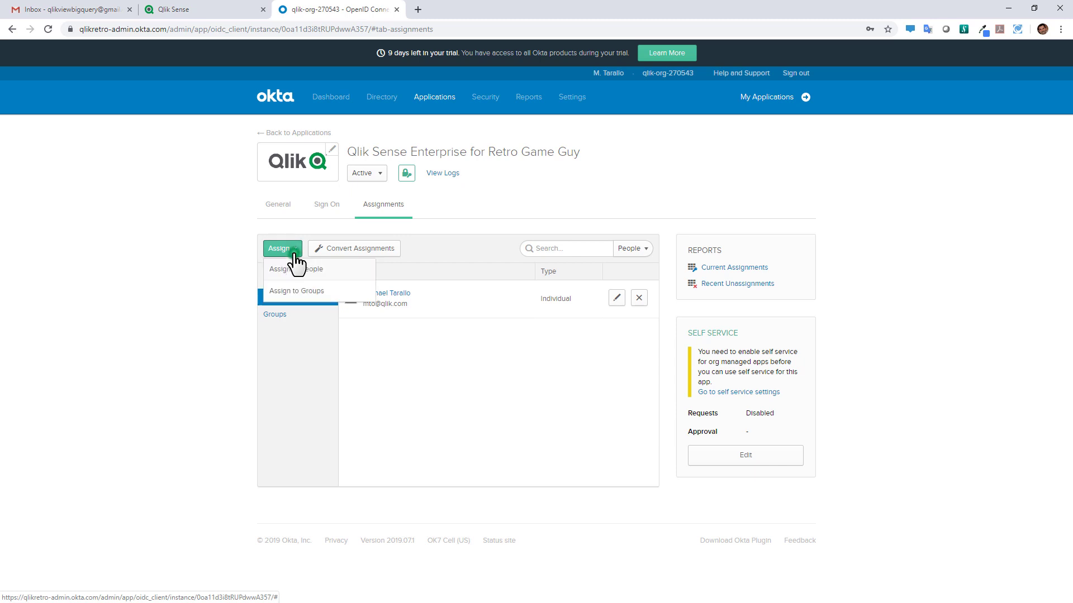
pyautogui.click(299, 269)
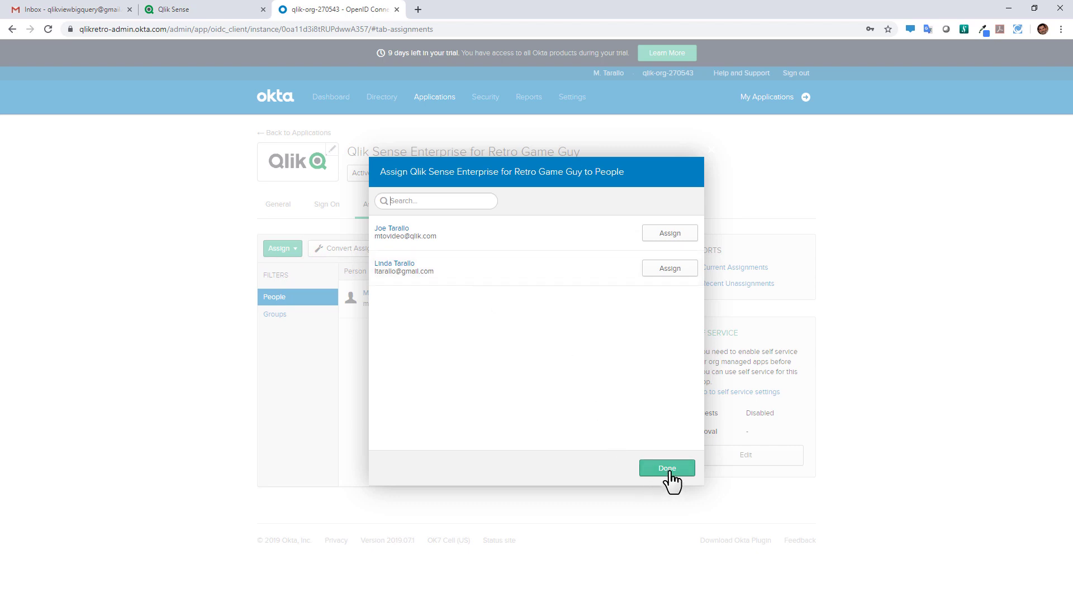
pyautogui.click(667, 469)
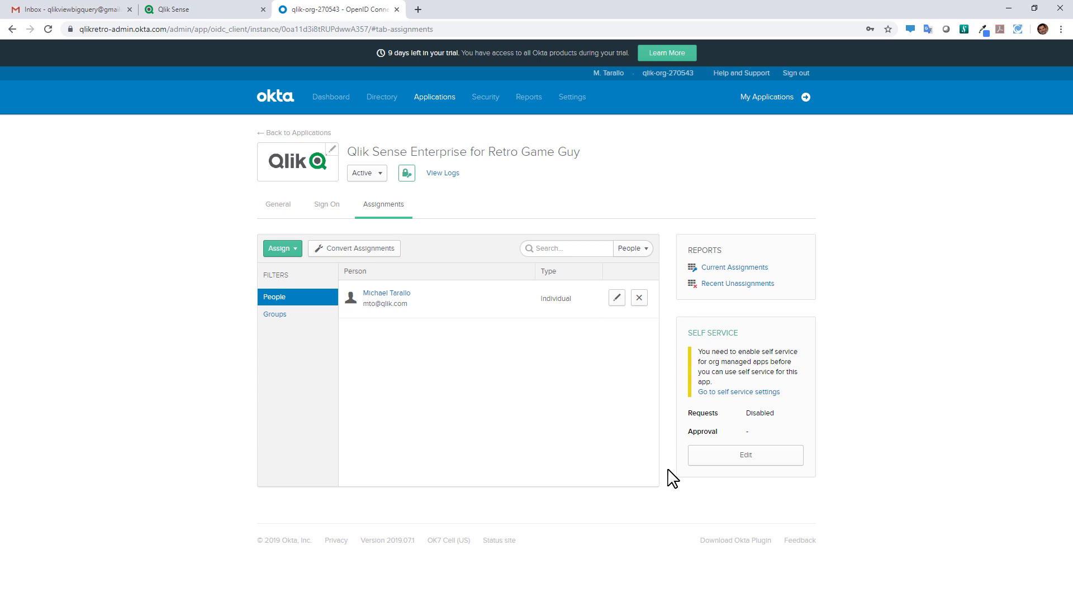
# Turn the okta identity provider's Status toggle on so it reads Active
pyautogui.click(211, 10)
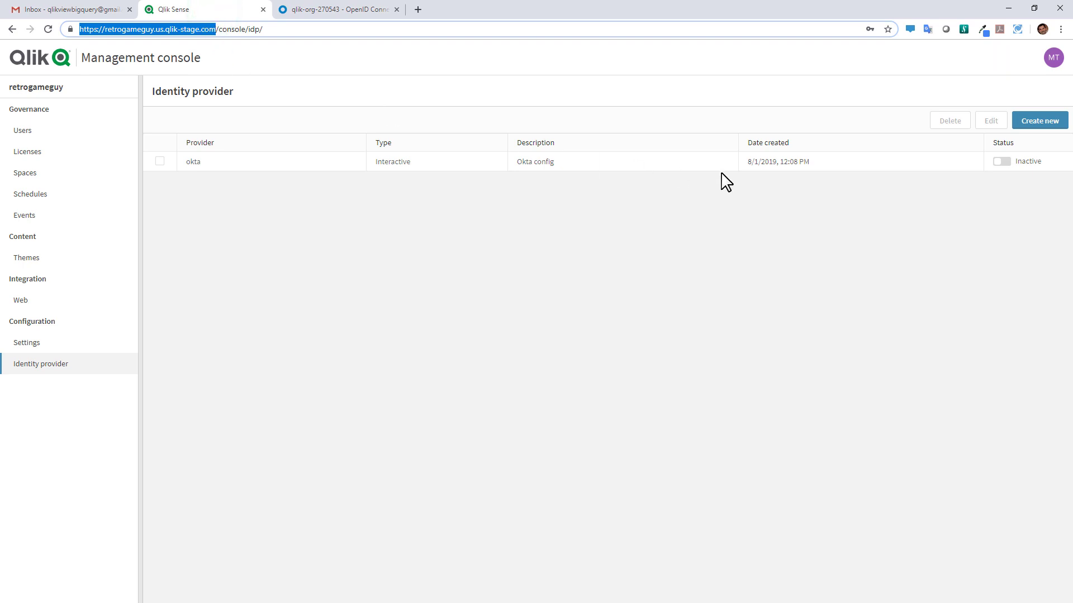
pyautogui.click(1001, 162)
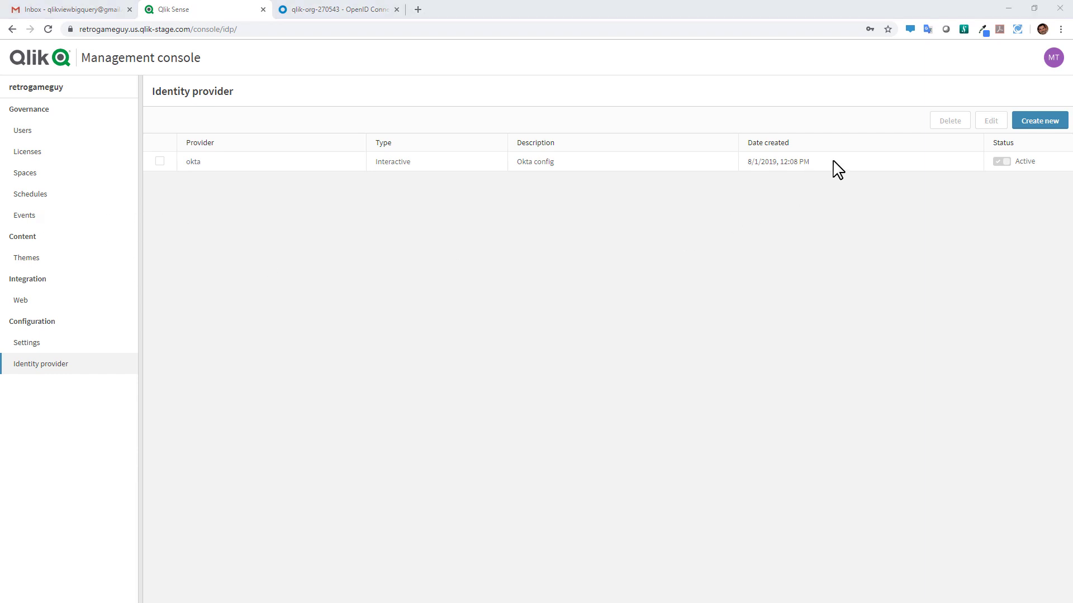
pyautogui.click(1060, 29)
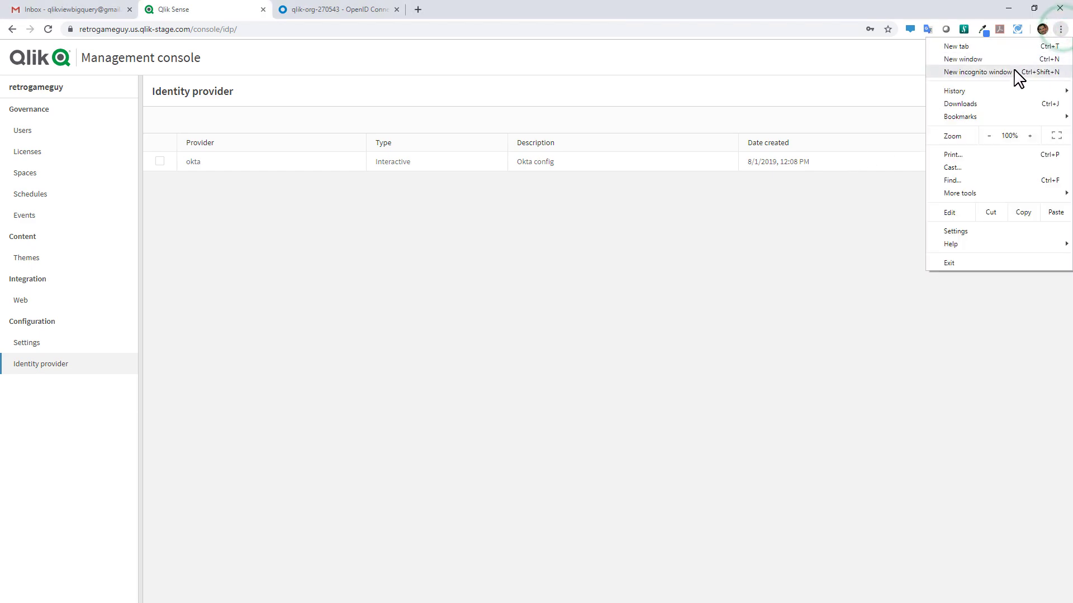
# In an incognito window, load the tenant URL and sign in with the saved Okta account
pyautogui.click(1013, 71)
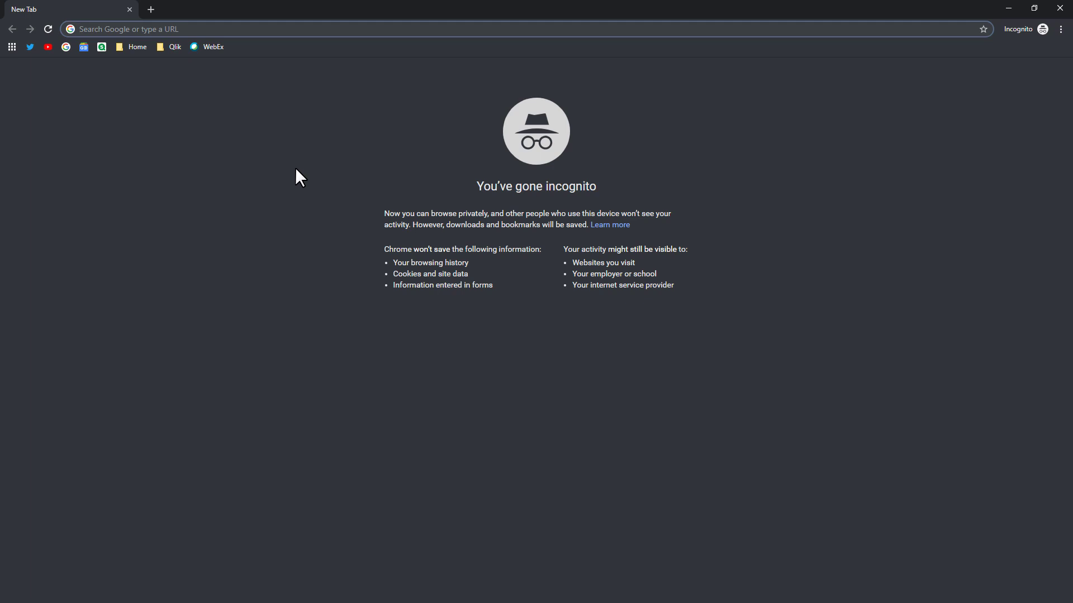
pyautogui.hotkey('ctrl', 'v')
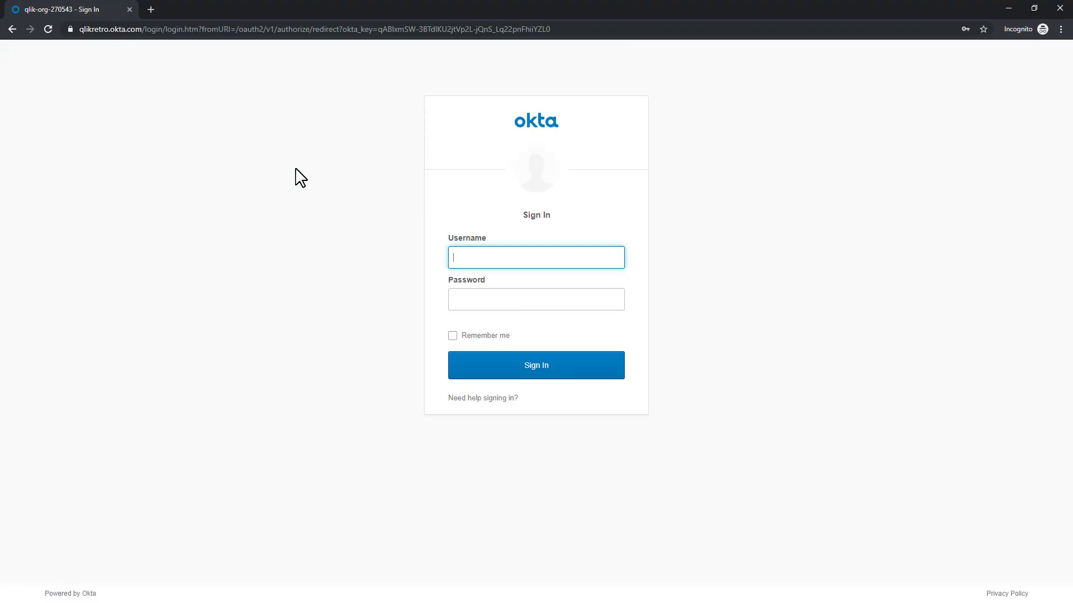
pyautogui.click(486, 257)
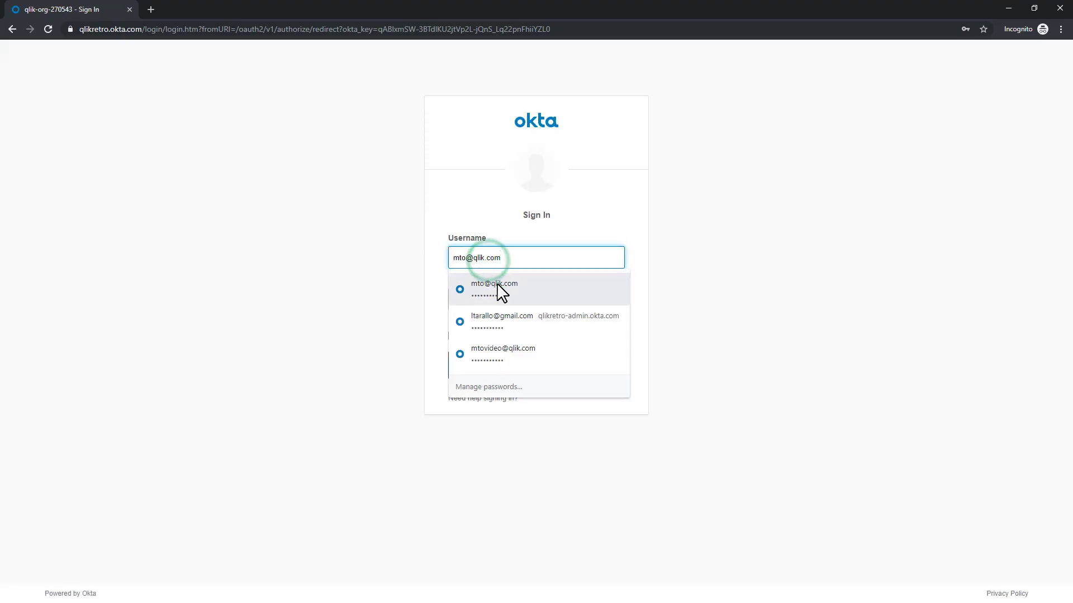
pyautogui.click(497, 285)
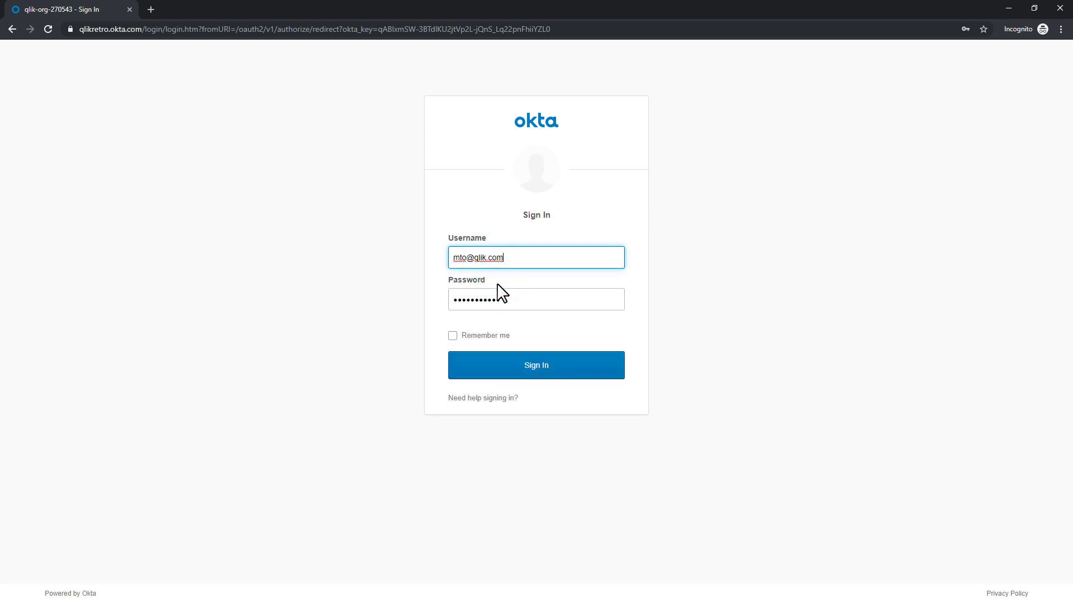
pyautogui.click(557, 371)
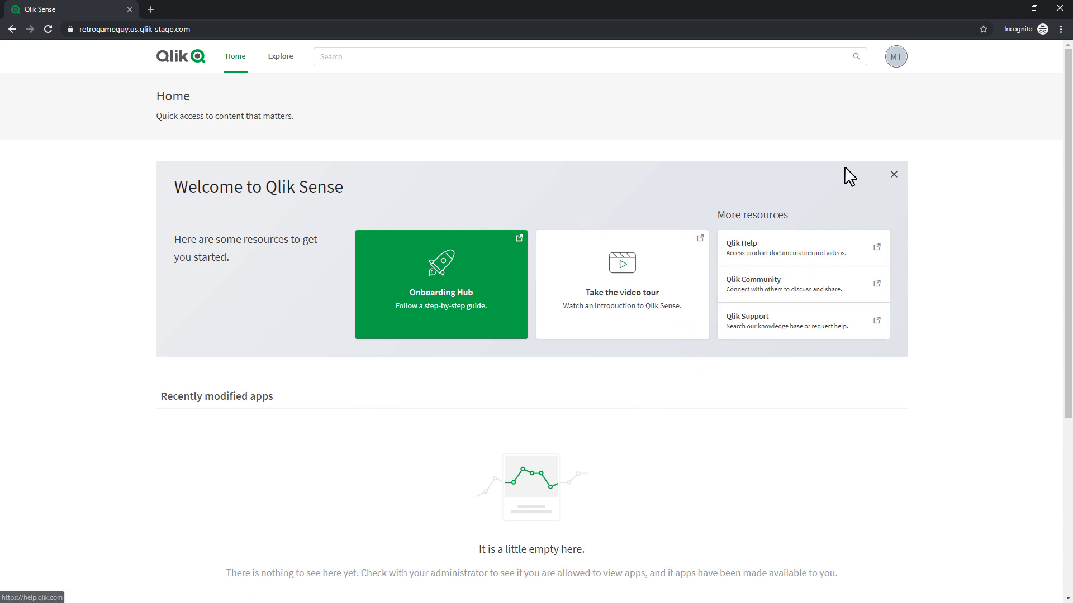
pyautogui.click(286, 59)
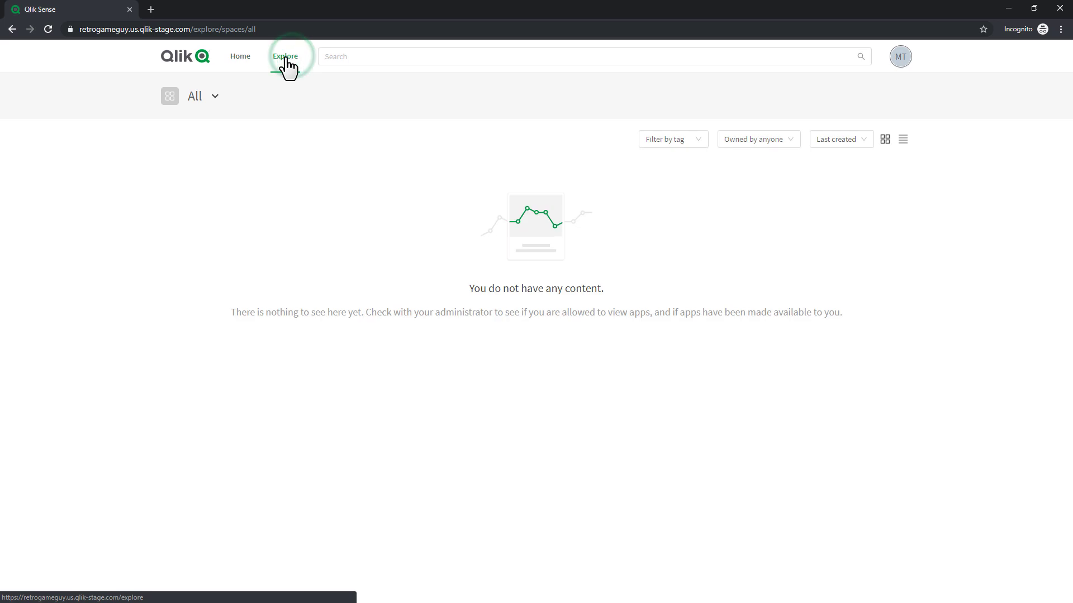
pyautogui.click(248, 62)
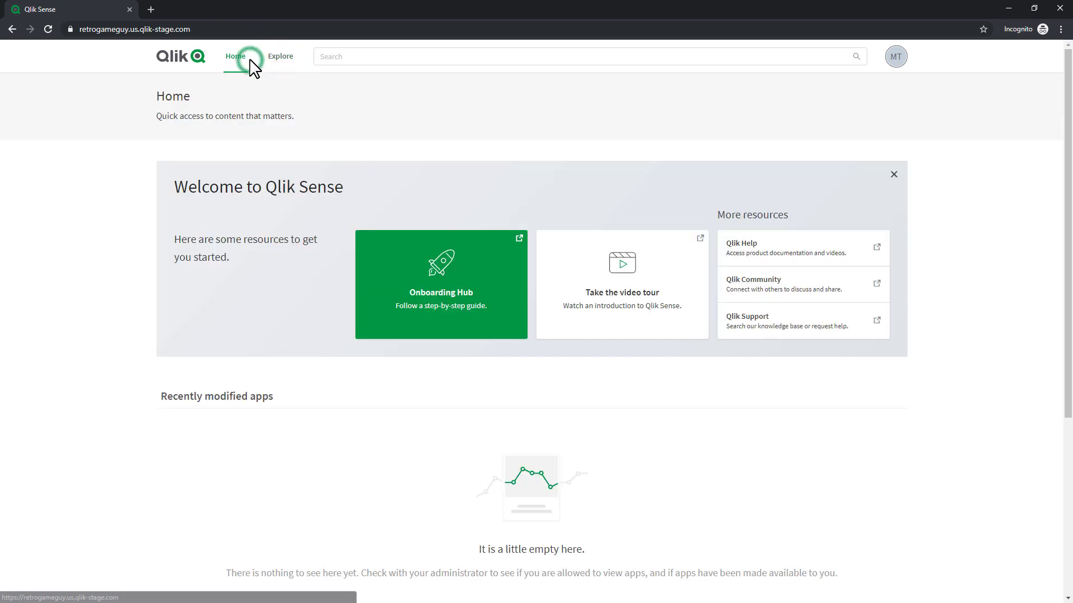